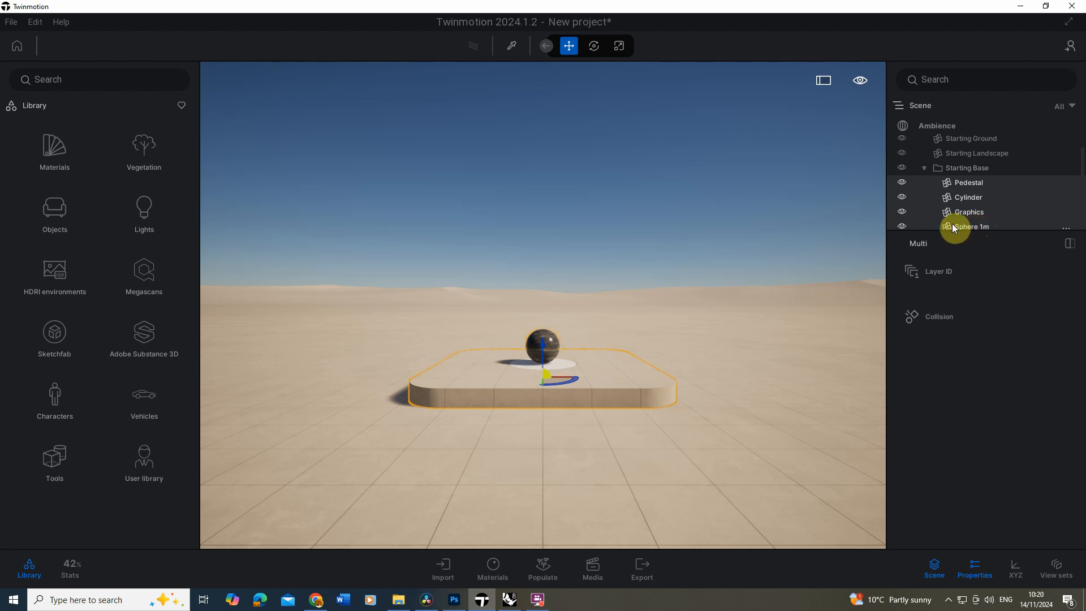
Delete the selected Starting Base objects, including the pedestal, cylinder, graphics and 1 m sphere.
key(Delete)
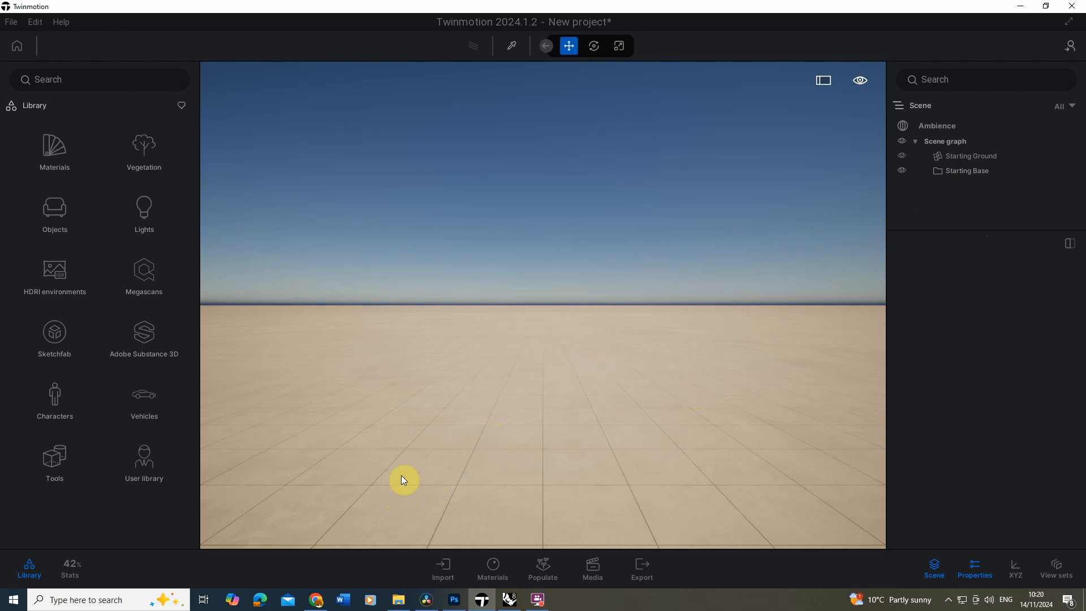
Review the Rocks01, Rocks02 and Rocks03 scan images in the 05_CustomObjects folder, and return to the Twinmotion scene.
click(398, 600)
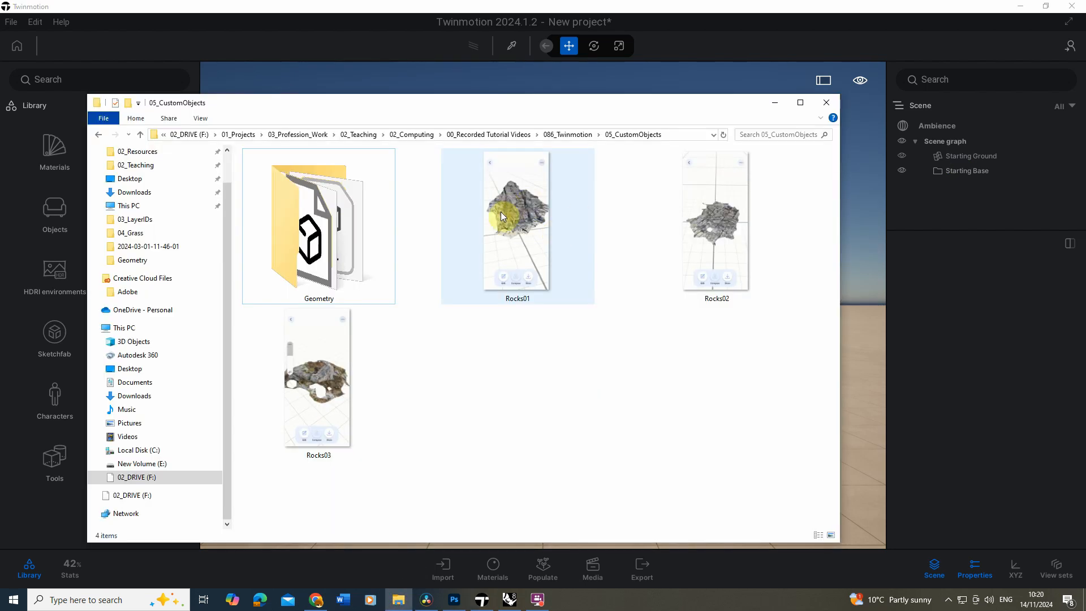
double_click(480, 226)
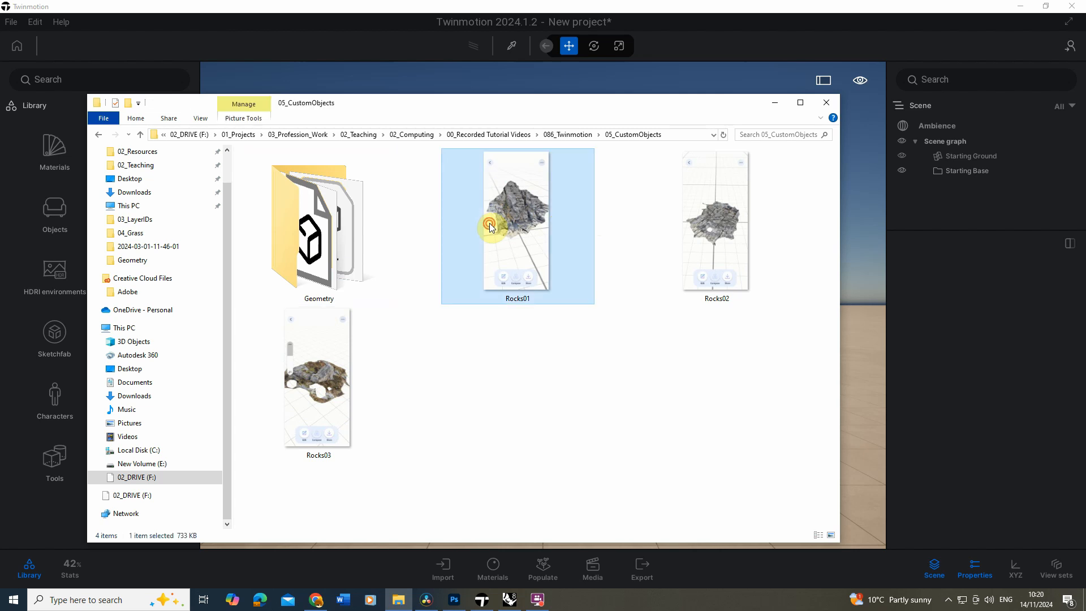
click(805, 294)
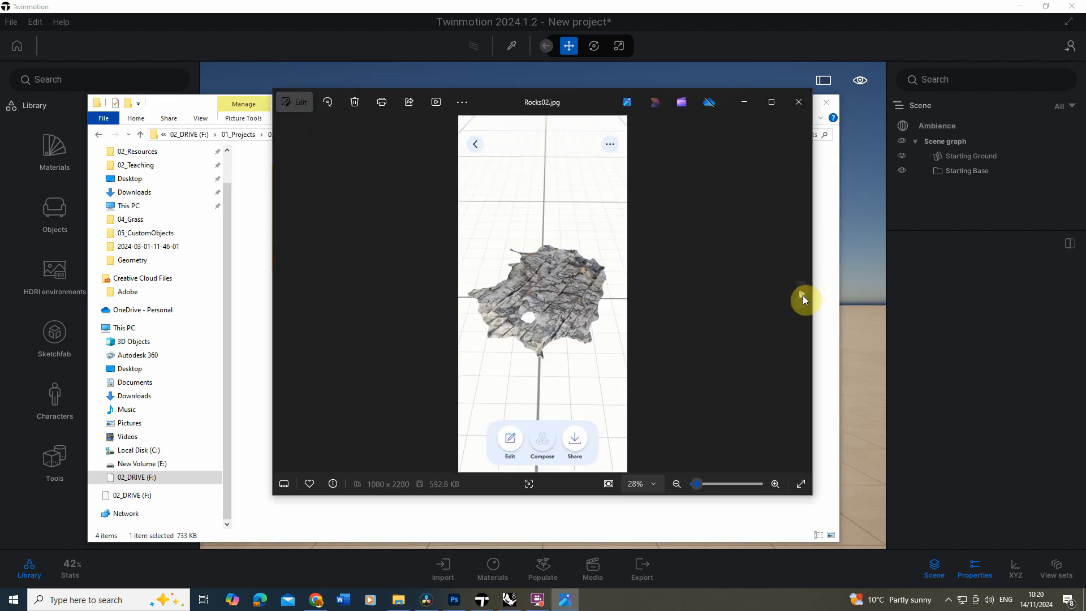
click(803, 295)
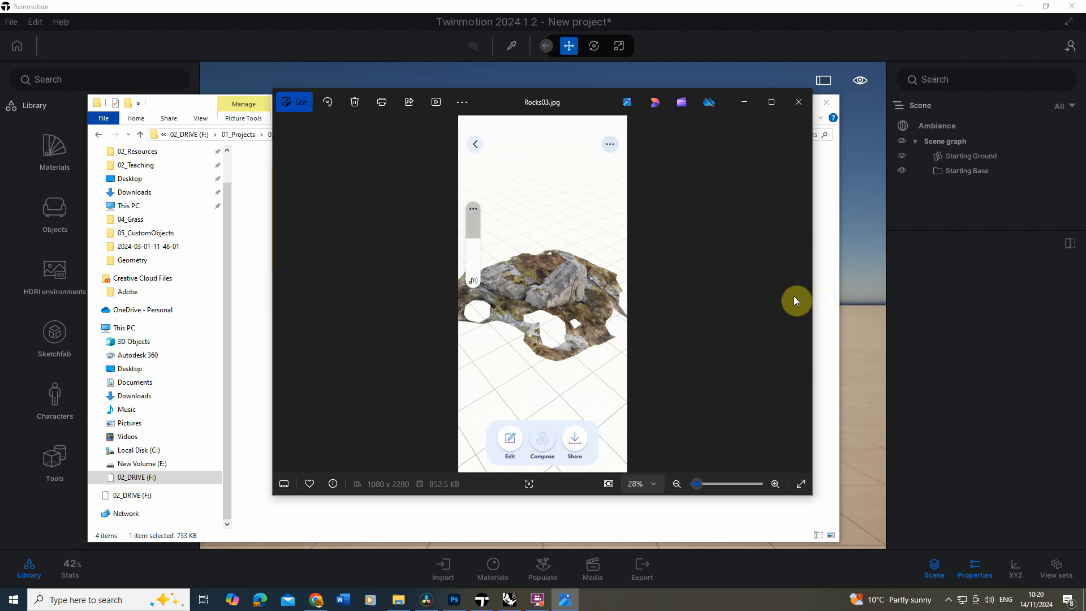
click(798, 106)
click(779, 104)
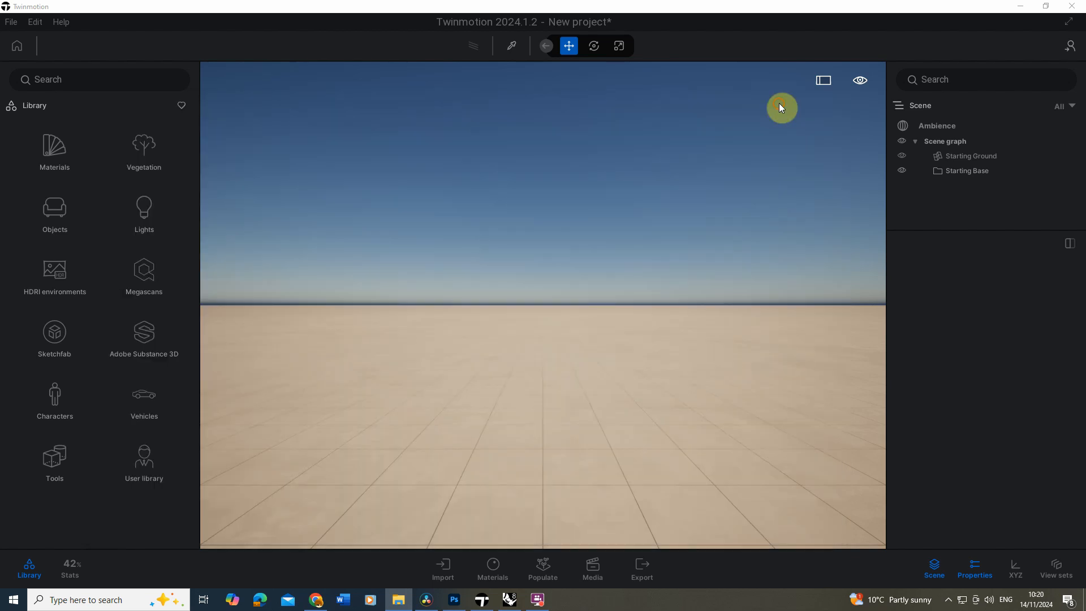
Import Rock_01.obj from the 05_CustomObjects Geometry folder as geometry with the default import options.
click(444, 568)
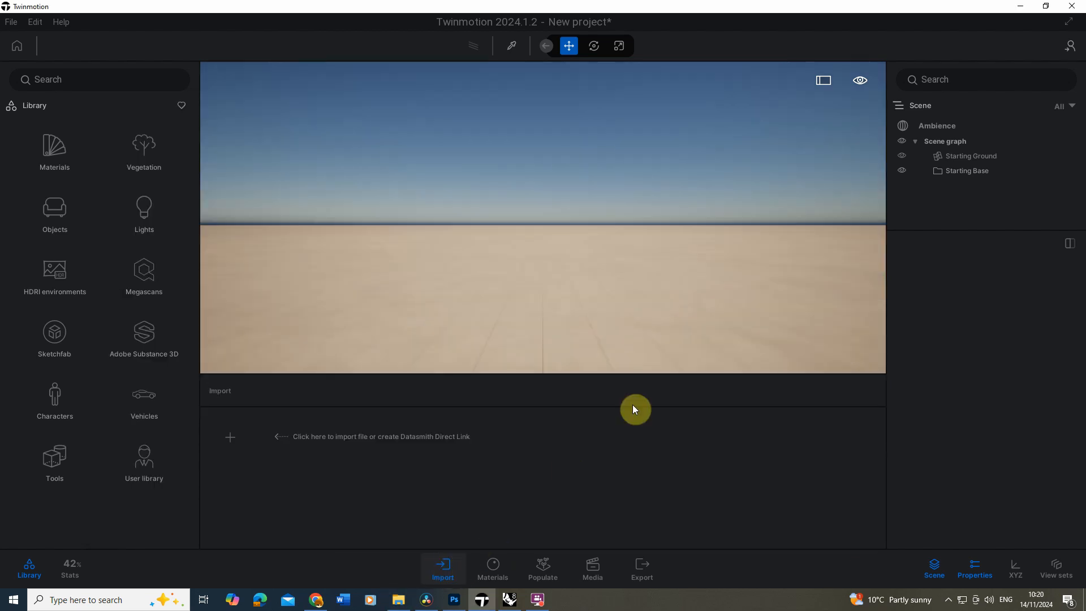
click(231, 441)
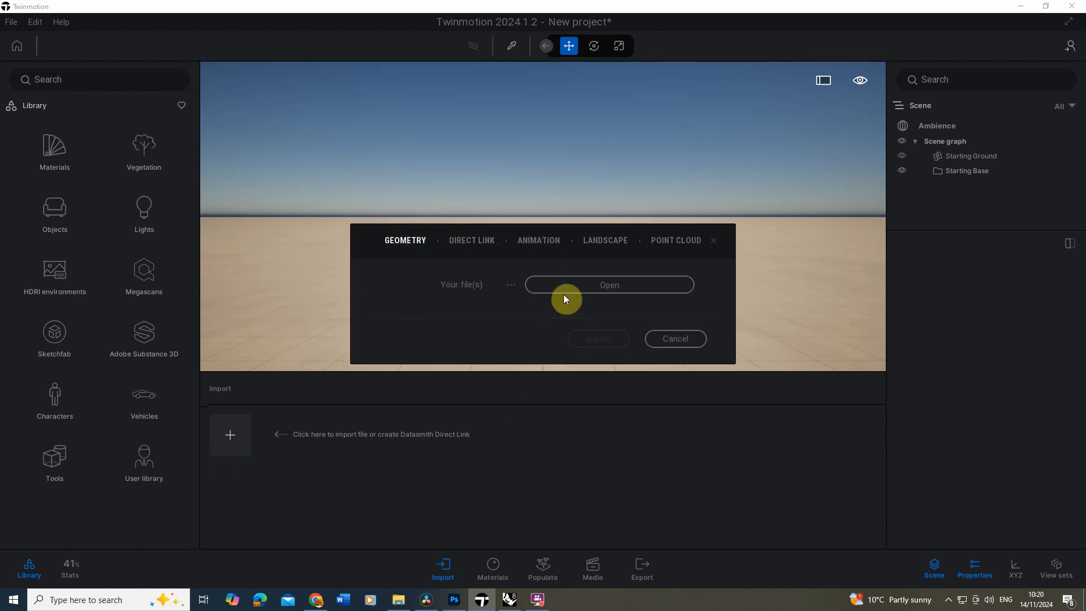
click(581, 287)
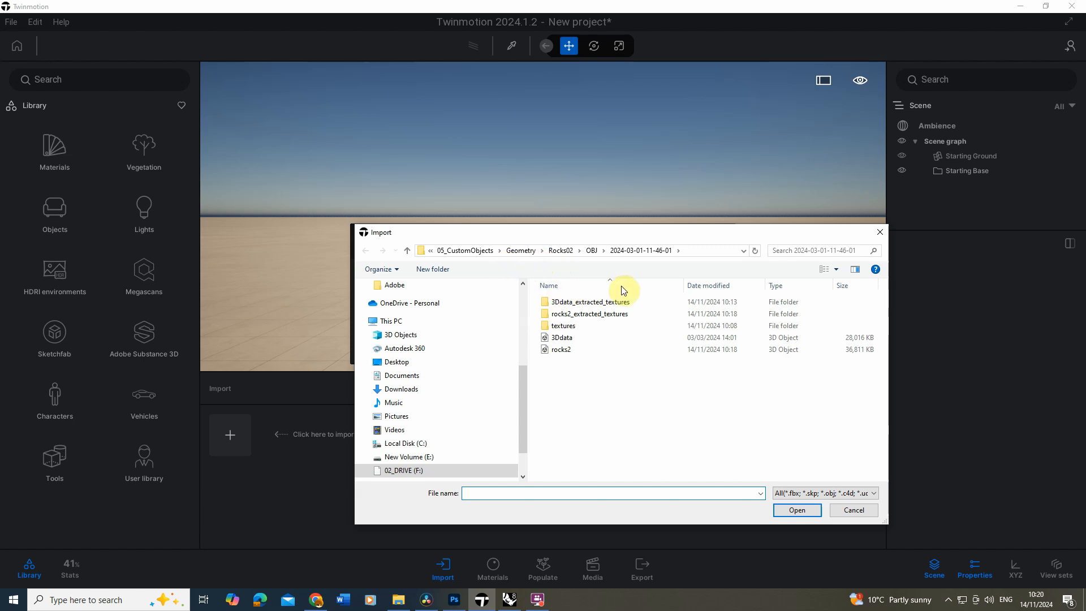
click(521, 250)
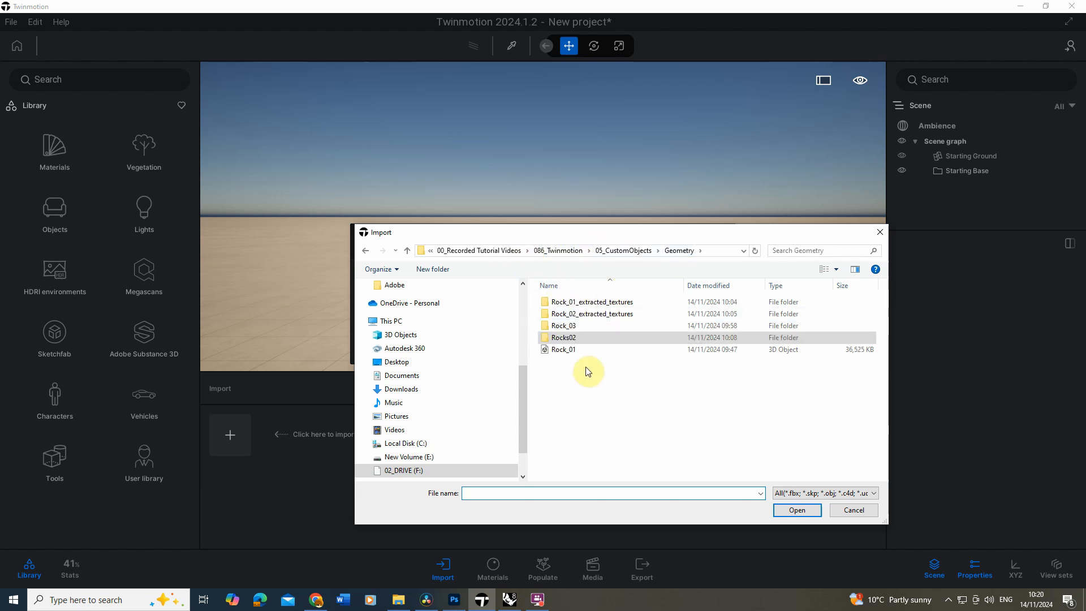
click(567, 350)
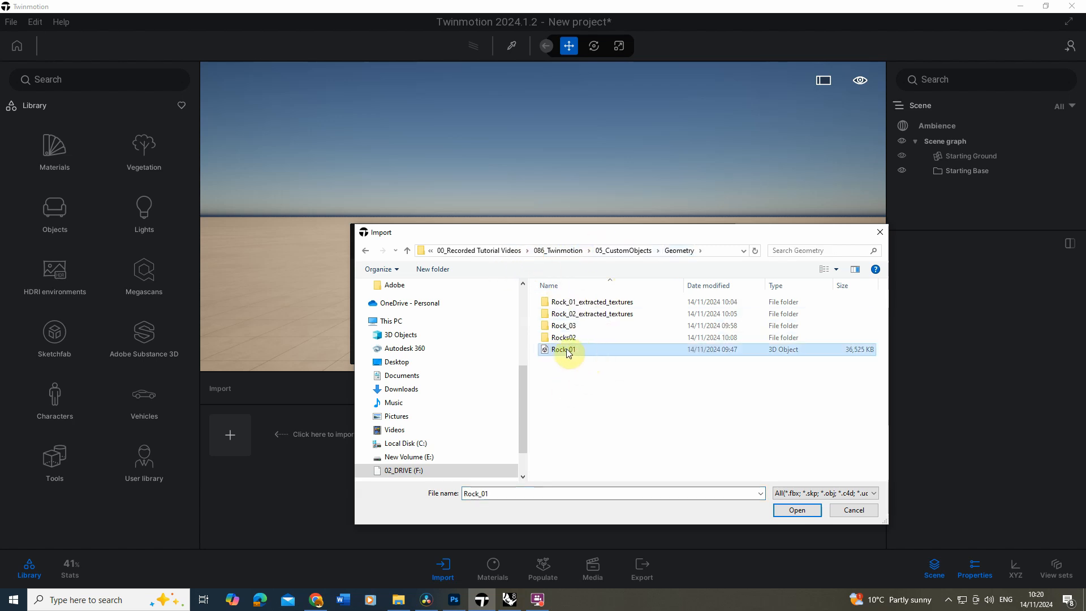
click(801, 510)
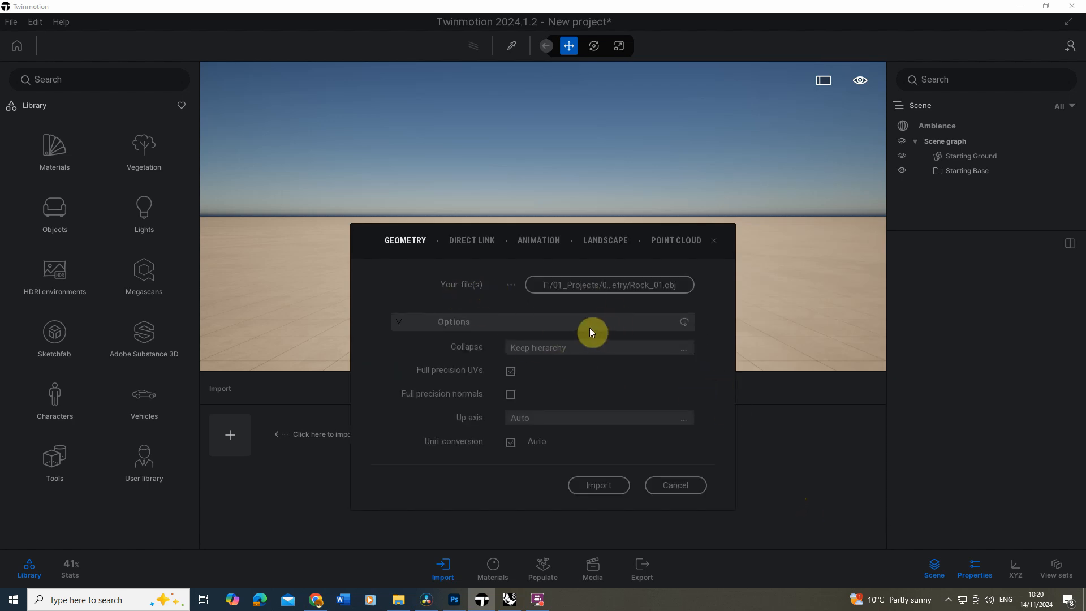
click(402, 322)
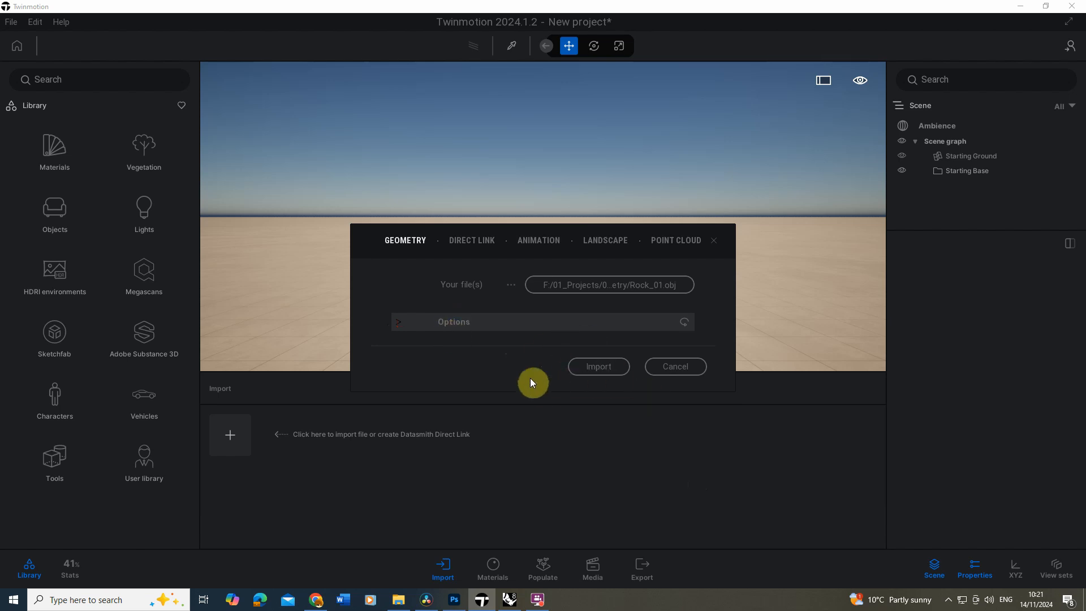
click(599, 367)
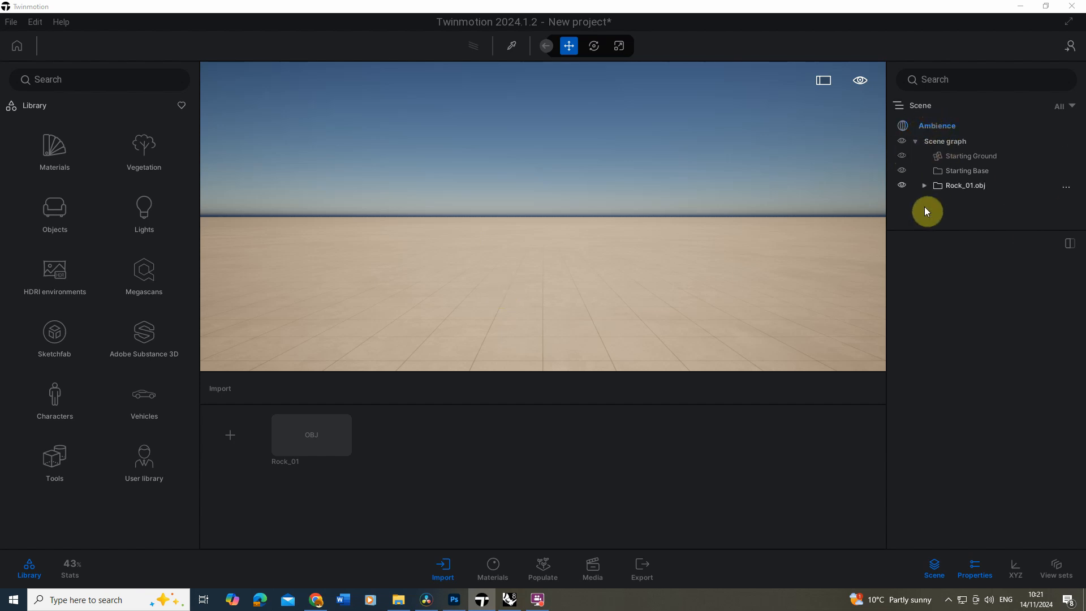
Scale the default mesh inside Rock_01.obj uniformly by 100.
click(925, 185)
click(965, 204)
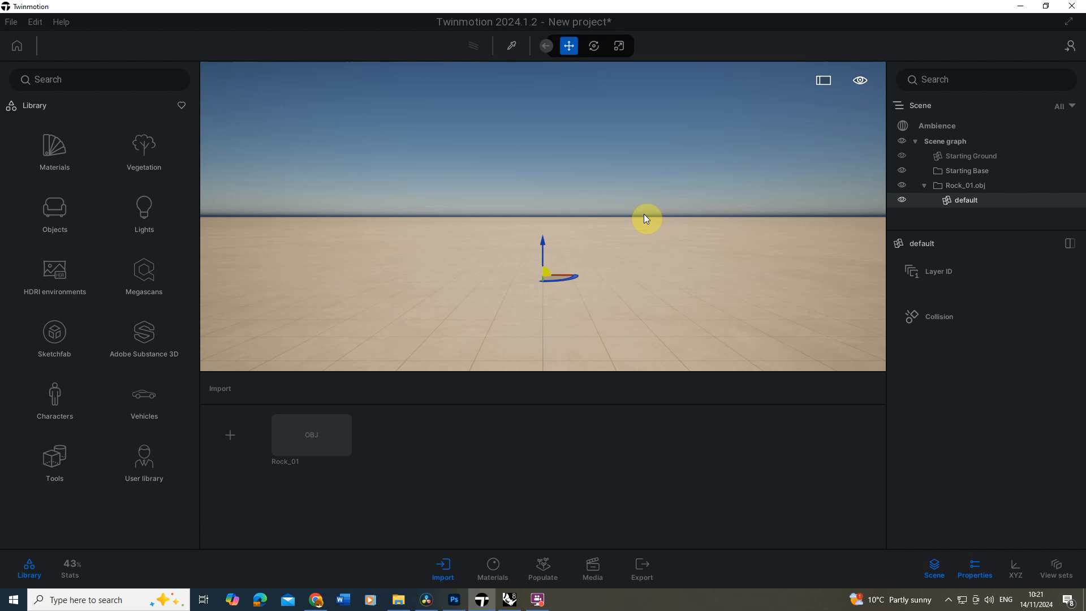
click(619, 48)
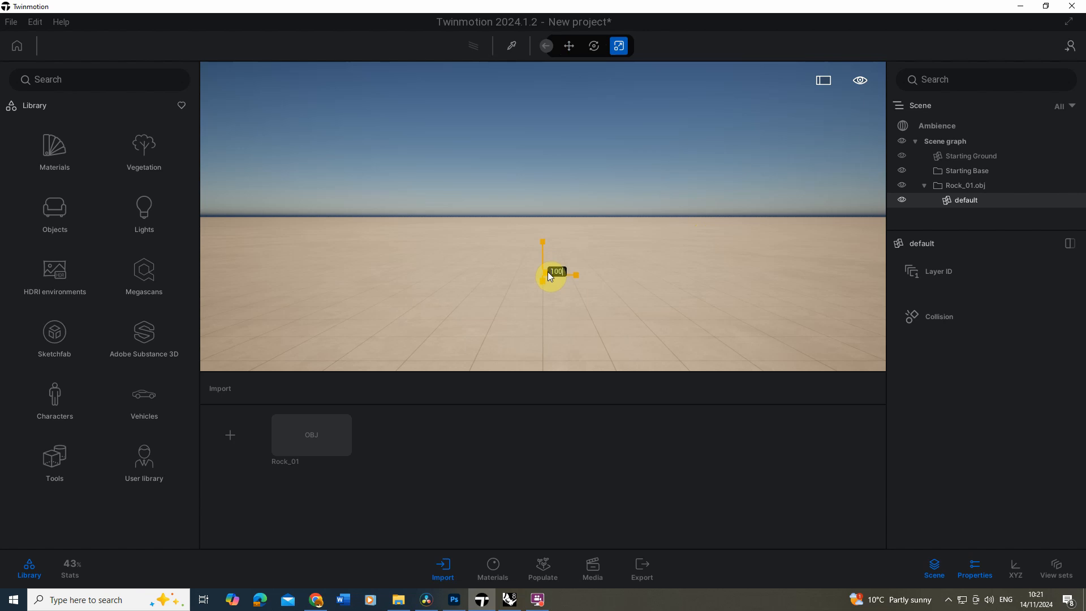
key(Return)
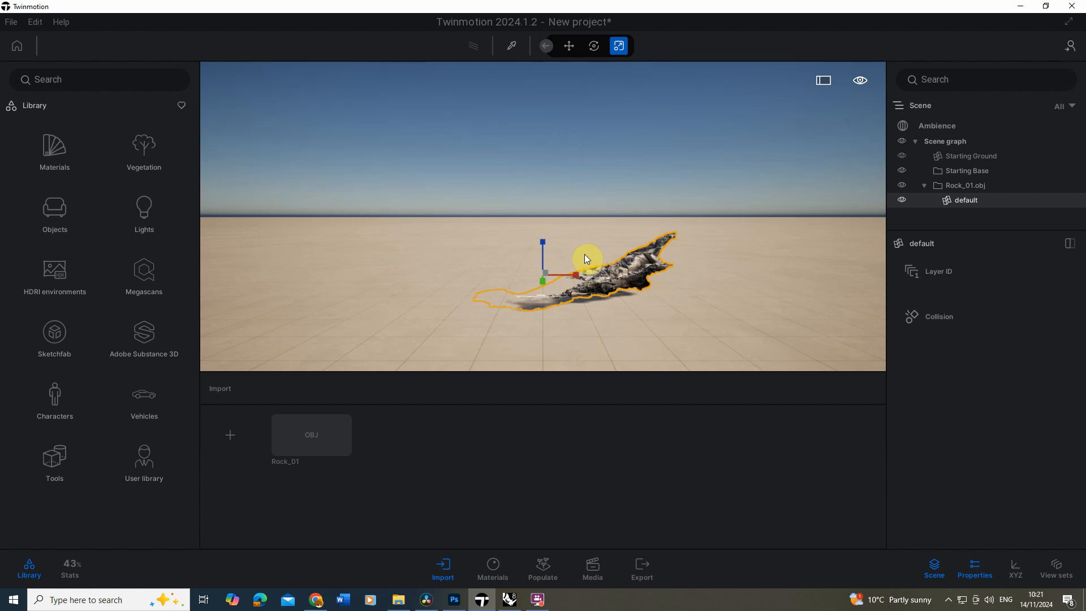
Raise the Rock_01 mesh so the whole rock surface sits above the ground, and deselect it.
key(f)
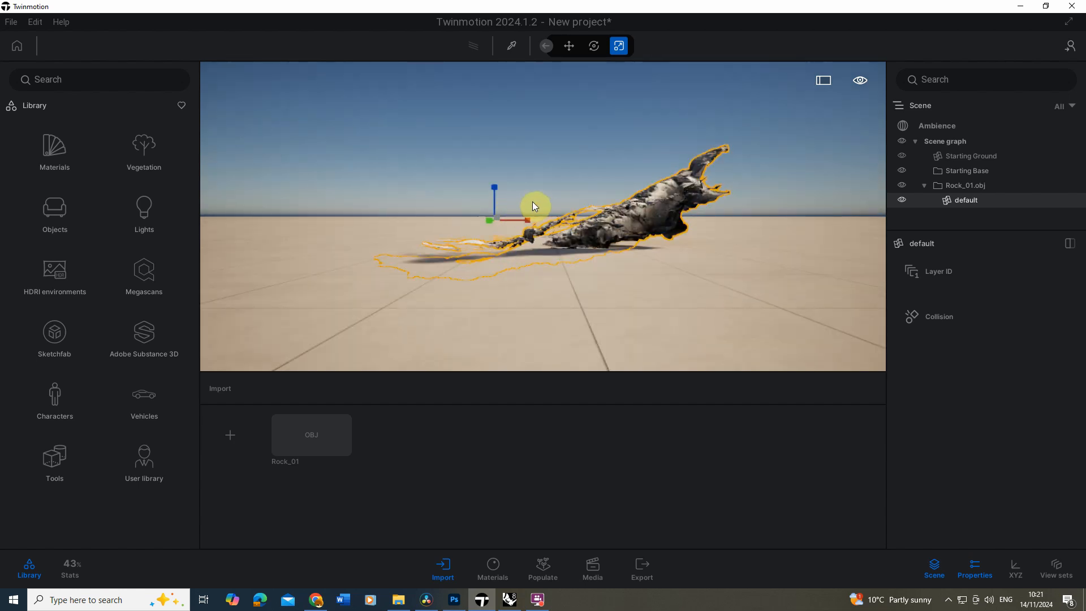
shift+middle_drag(328, 91, 459, 137)
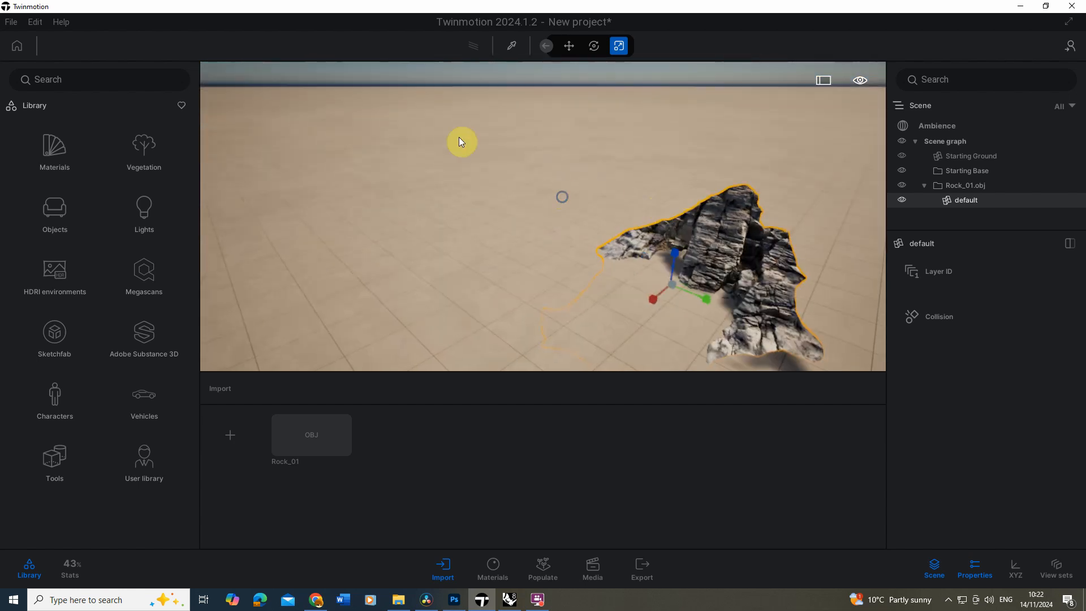
click(570, 47)
drag(673, 260, 569, 212)
shift+middle_drag(658, 259, 635, 262)
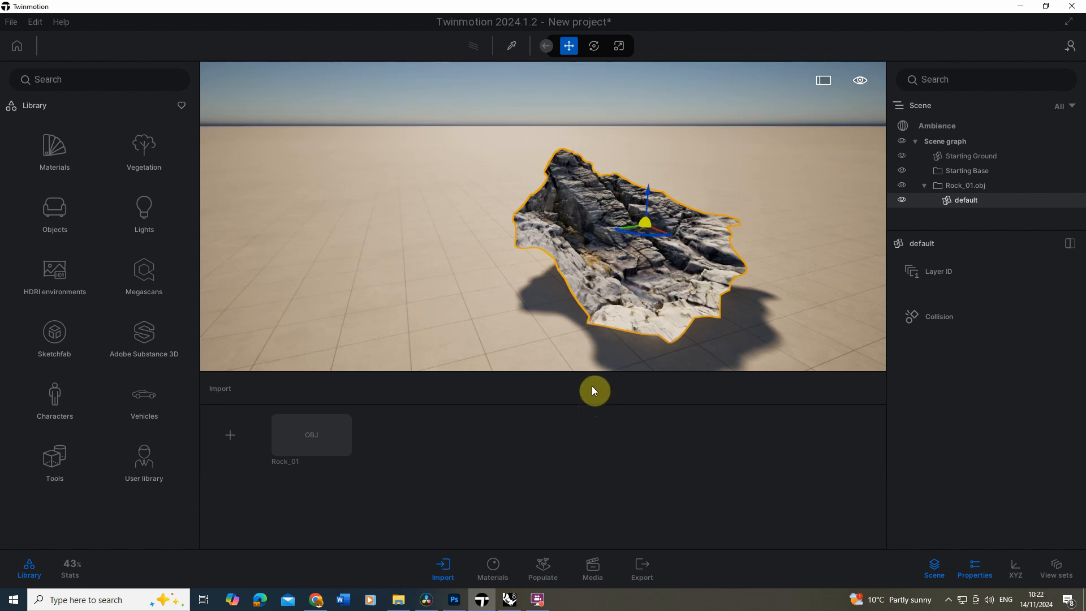
click(450, 111)
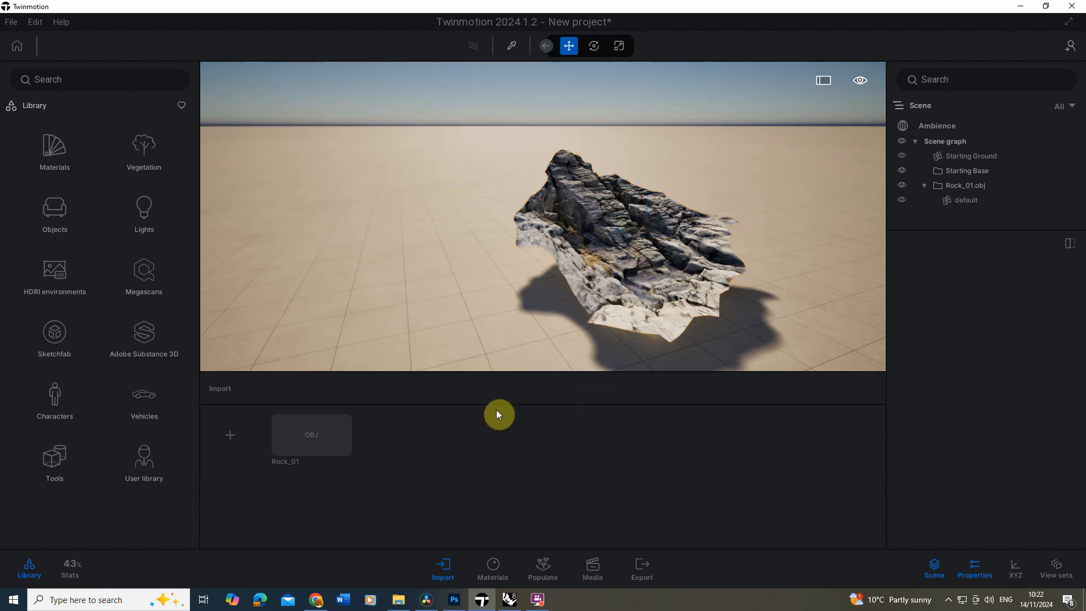
click(232, 435)
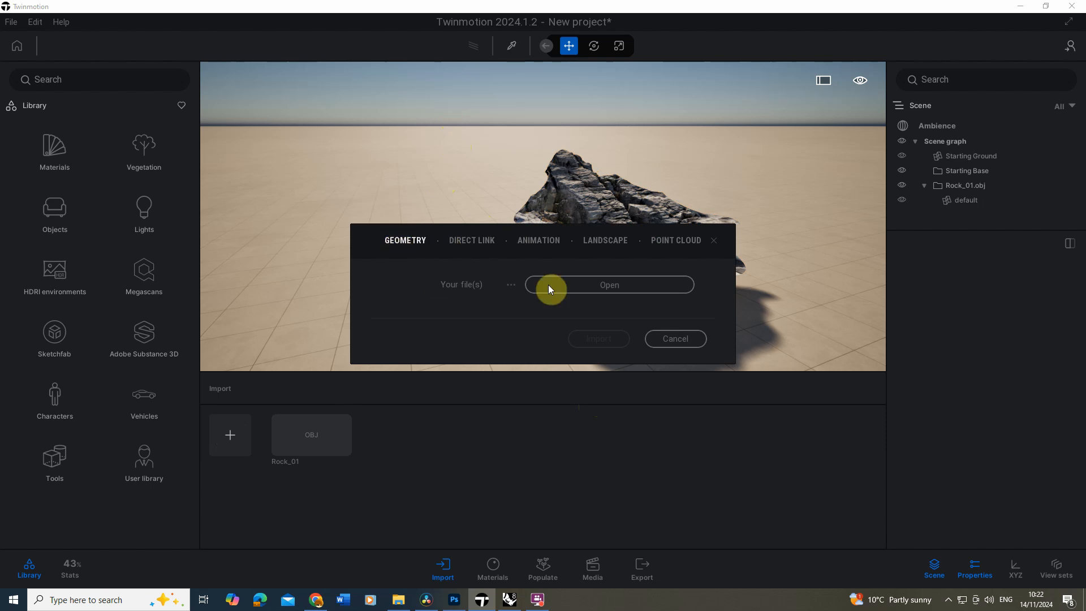
click(609, 284)
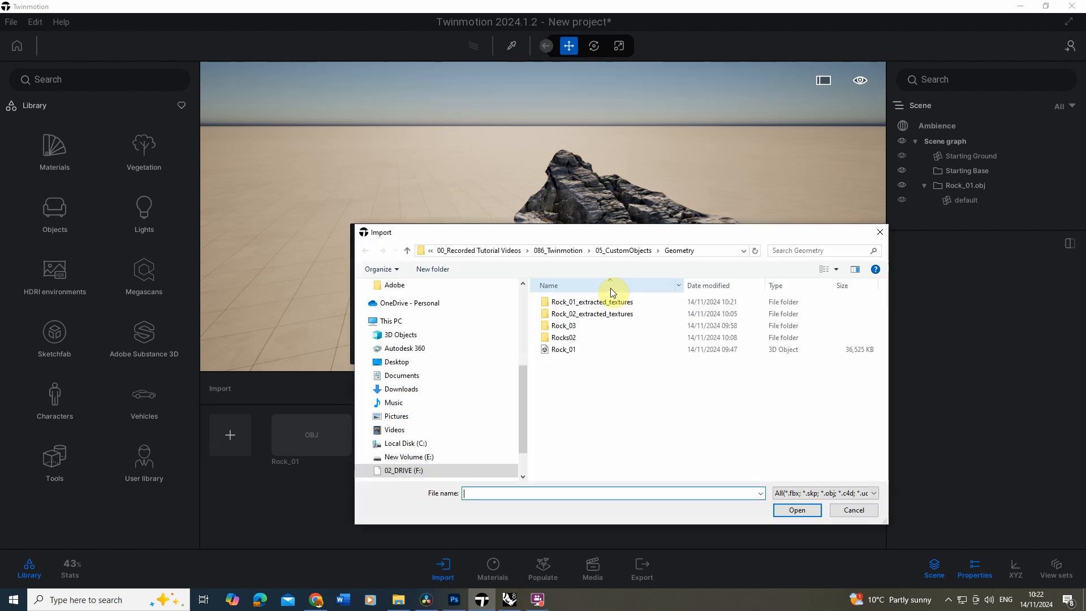
double_click(571, 338)
double_click(564, 303)
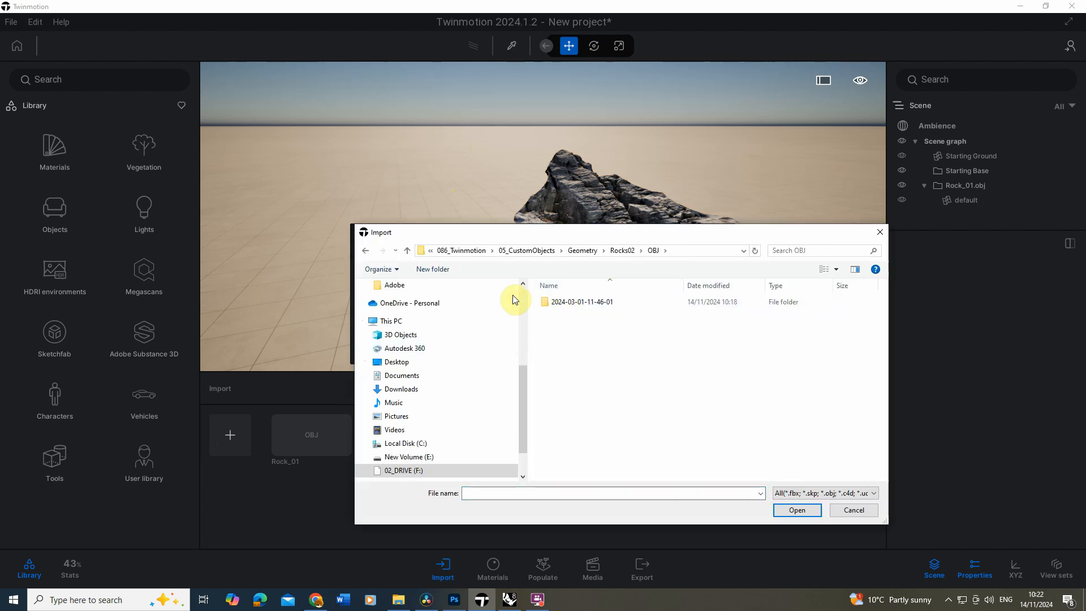
double_click(578, 302)
click(560, 339)
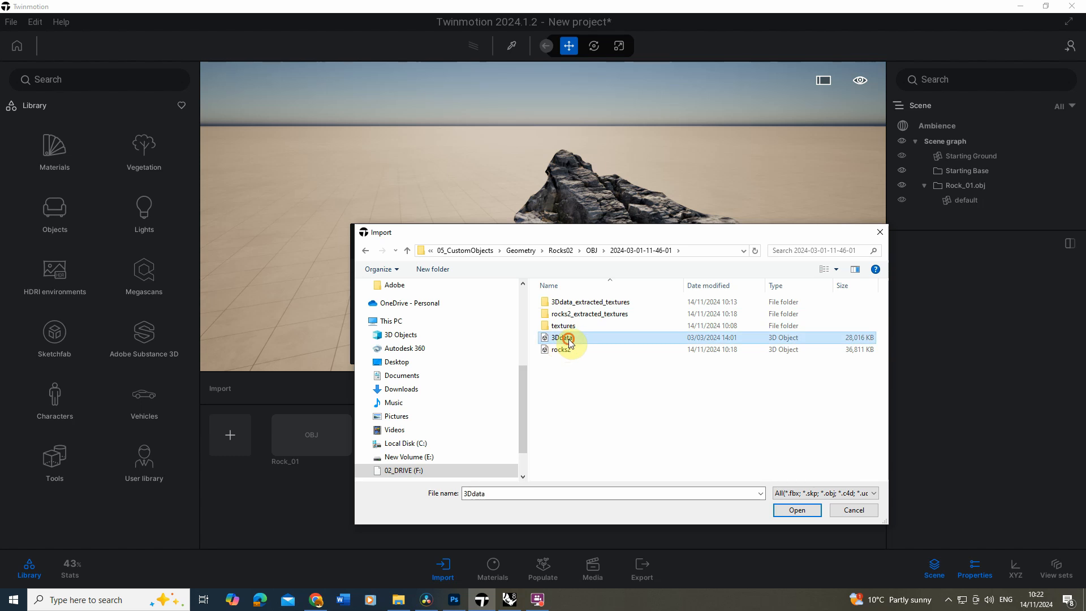
click(799, 510)
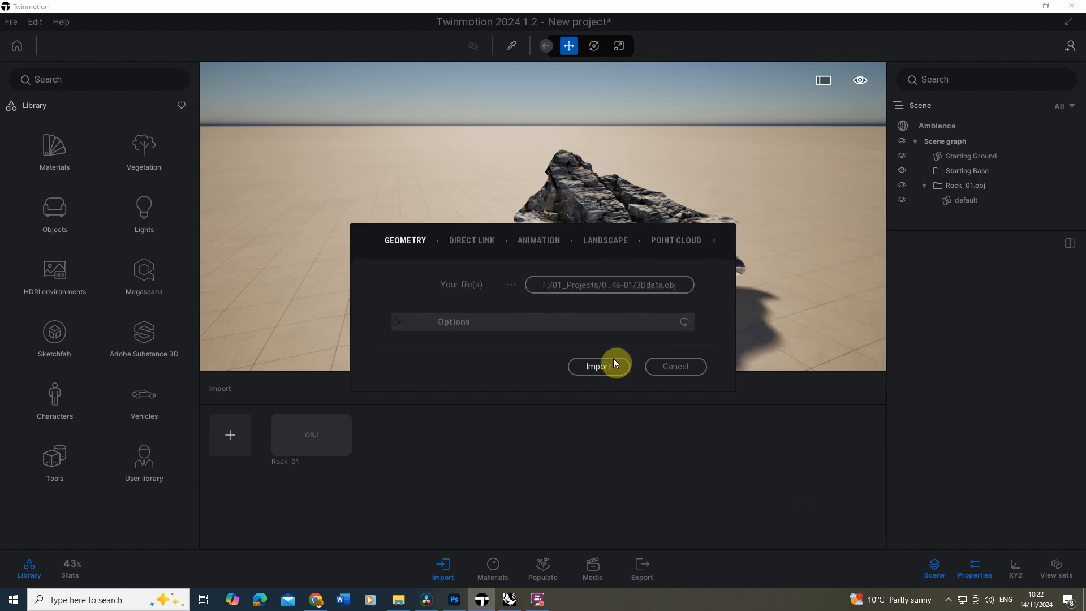
click(599, 367)
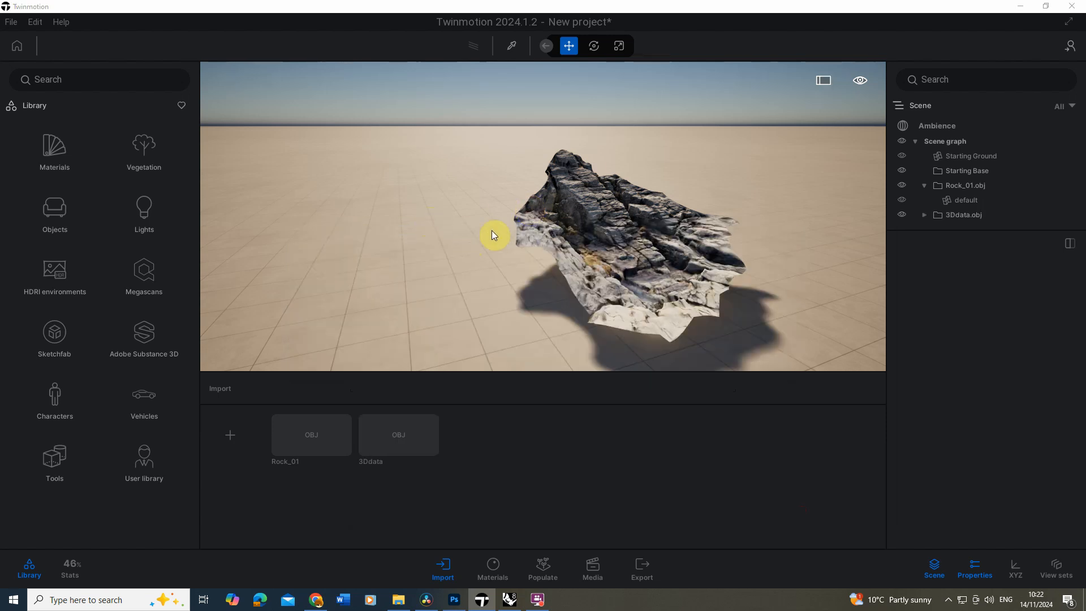
Scale the mesh inside 3Ddata.obj uniformly by 100.
mouse_move(653, 276)
shift+middle_down()
mouse_move(633, 220)
mouse_move(628, 265)
mouse_move(653, 276)
shift+middle_up()
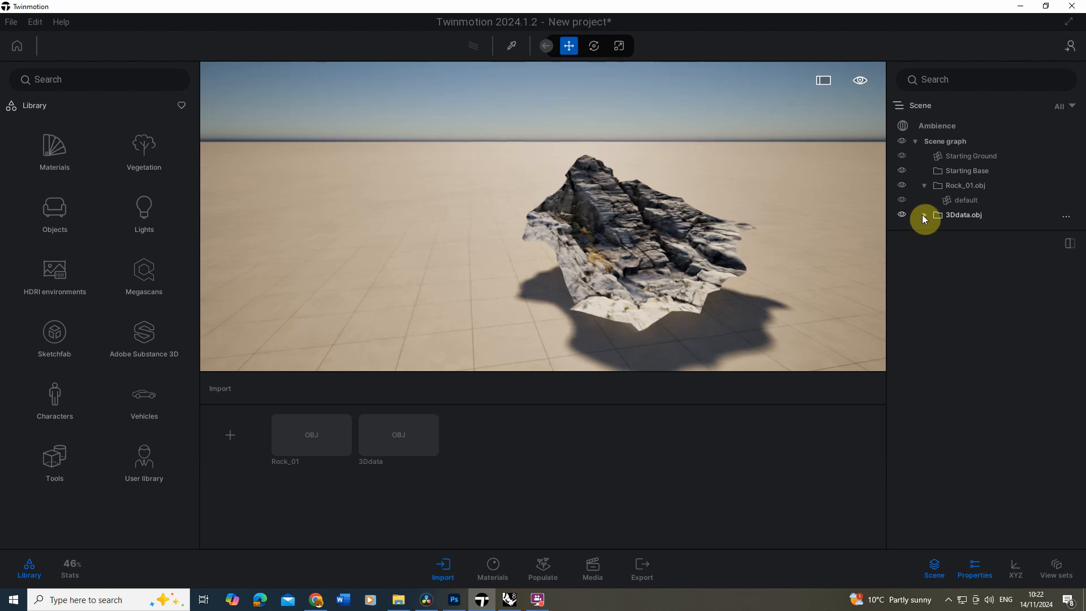
click(924, 215)
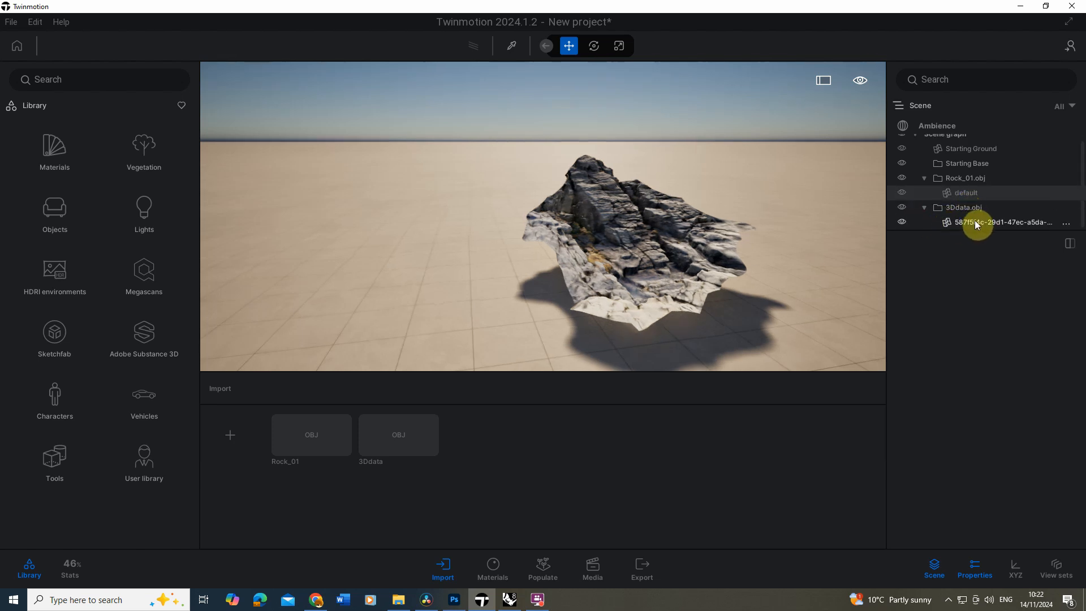
click(975, 221)
click(618, 47)
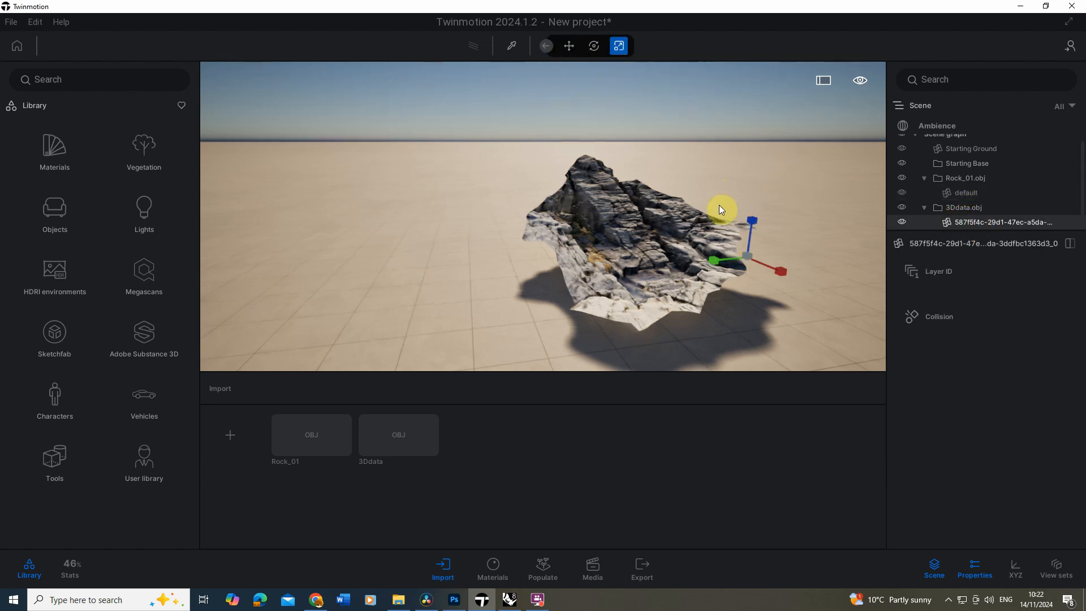
click(748, 256)
text(100)
key(Return)
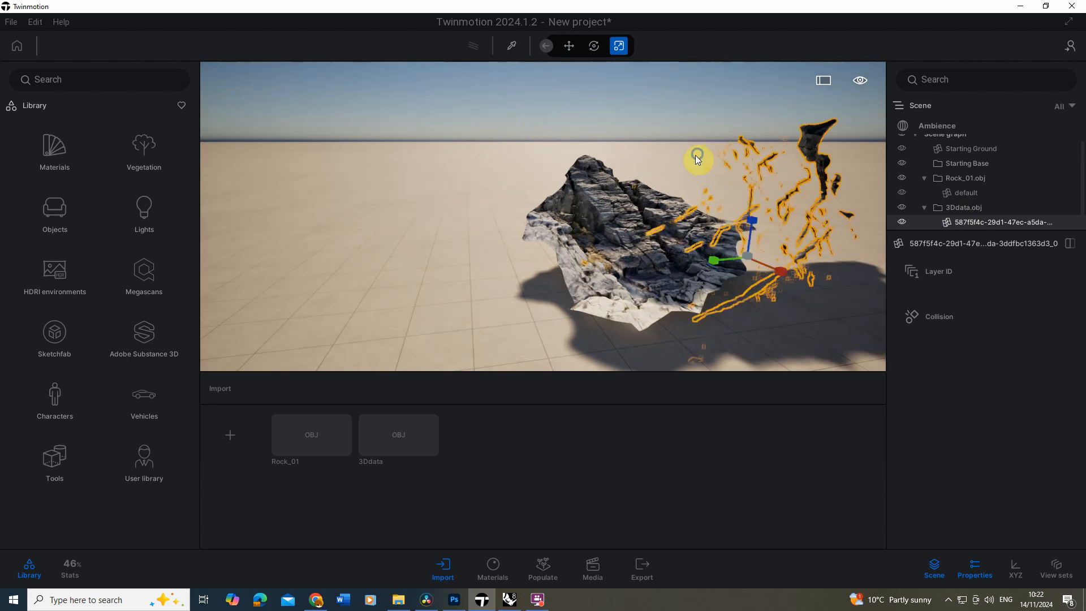
Rotate the upright 3Ddata rock mesh so that it lies roughly flat over the ground.
shift+middle_drag(695, 156, 613, 136)
key(f)
key(f)
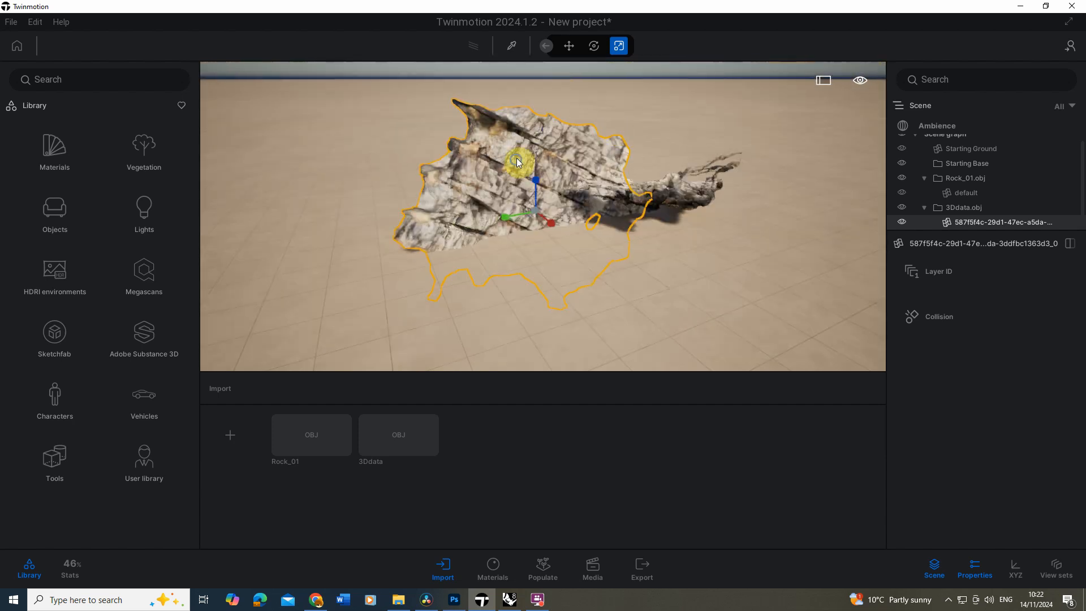
shift+middle_drag(517, 163, 519, 136)
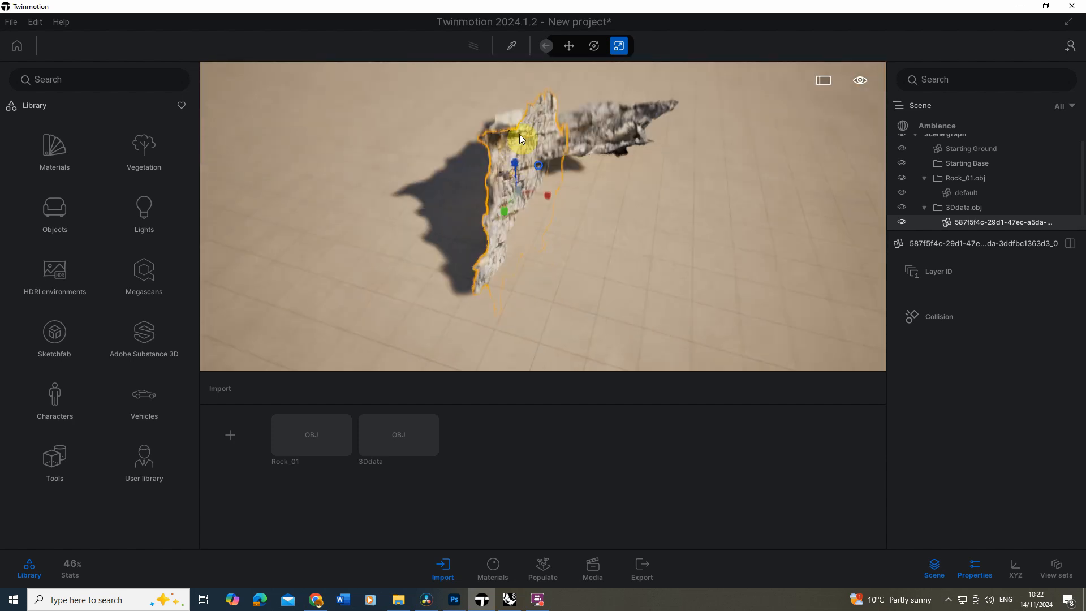
click(592, 47)
drag(498, 163, 516, 139)
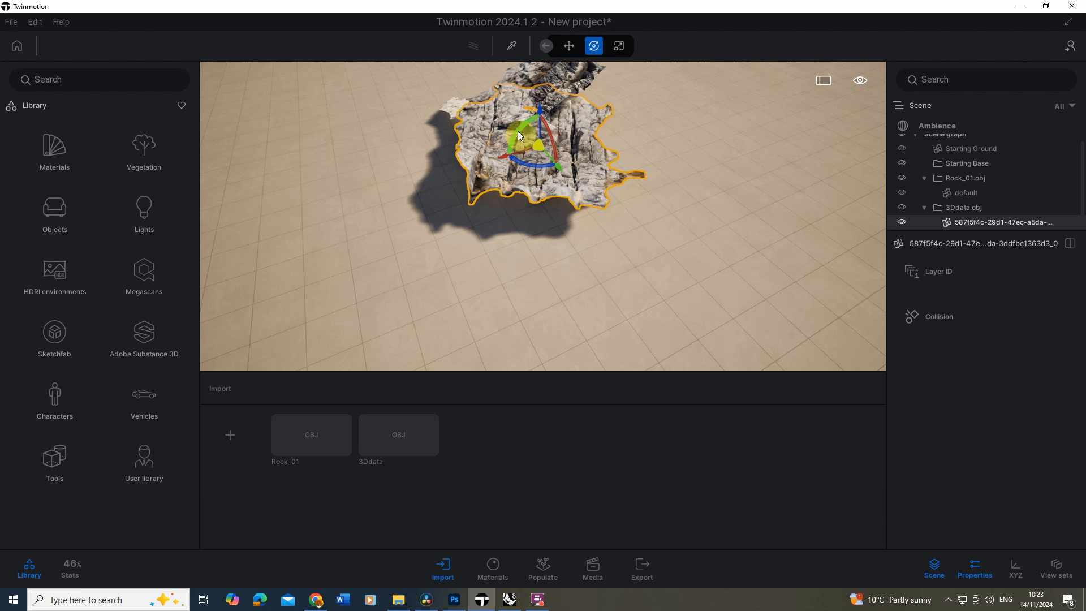
drag(519, 134, 509, 146)
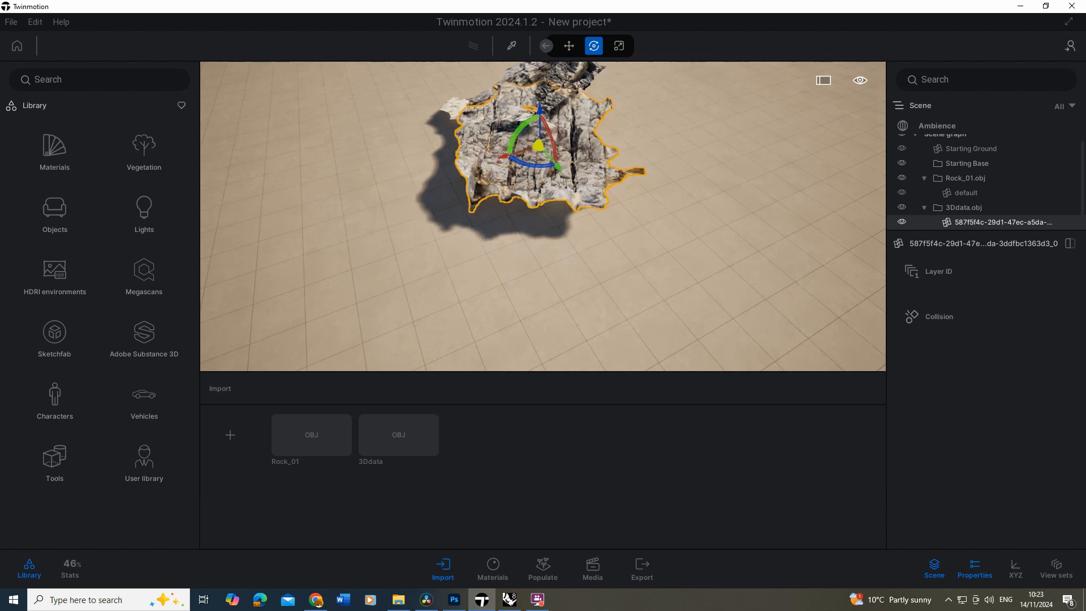
Delete the rotated mesh inside 3Ddata.obj from the scene and switch to Rhino 8.
shift+middle_drag(509, 146, 557, 213)
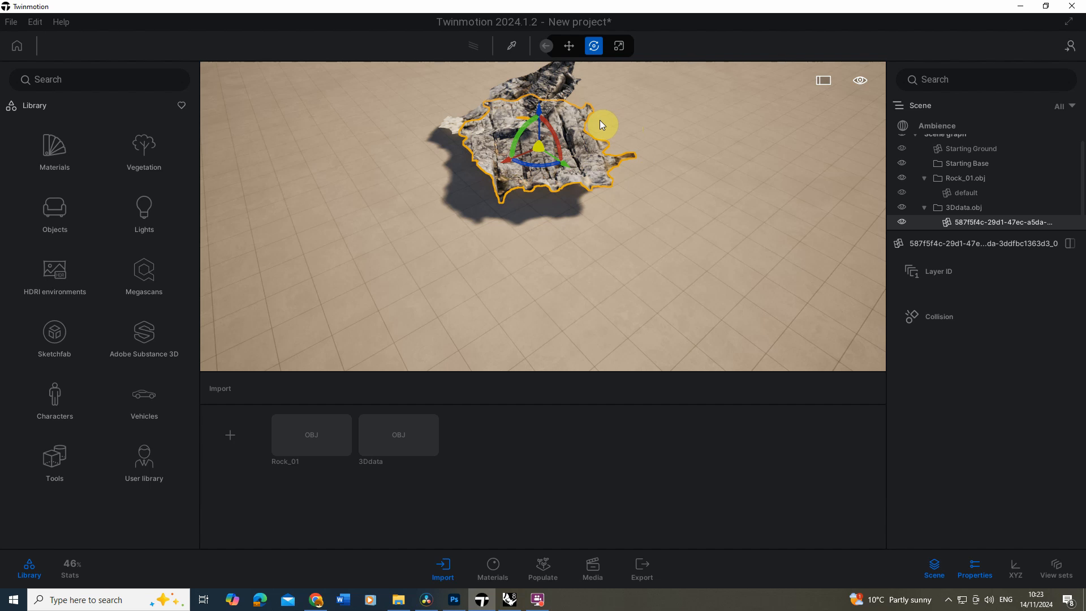
key(Delete)
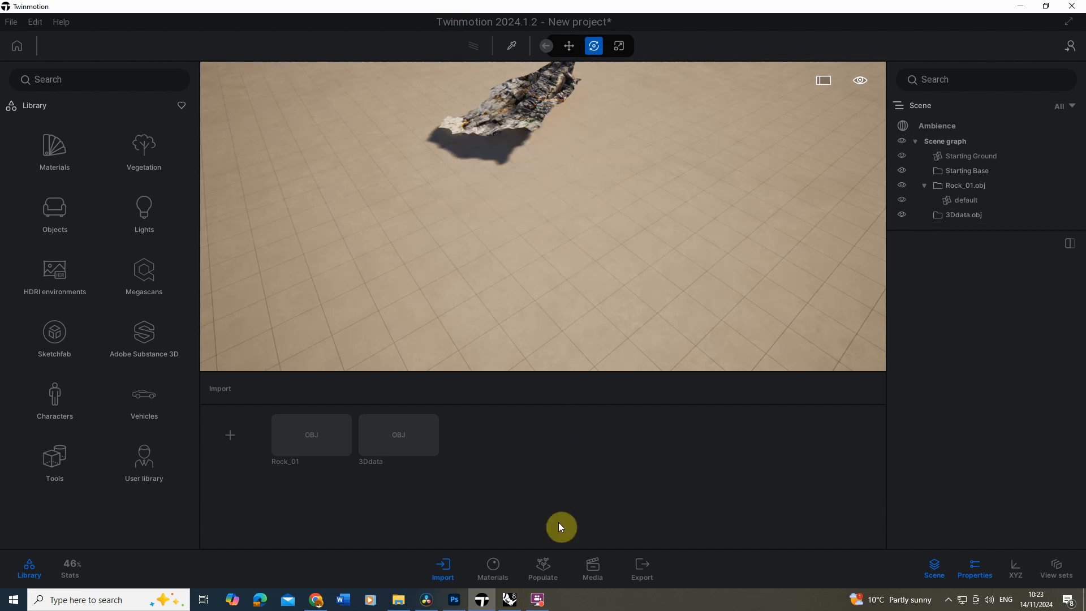
click(509, 600)
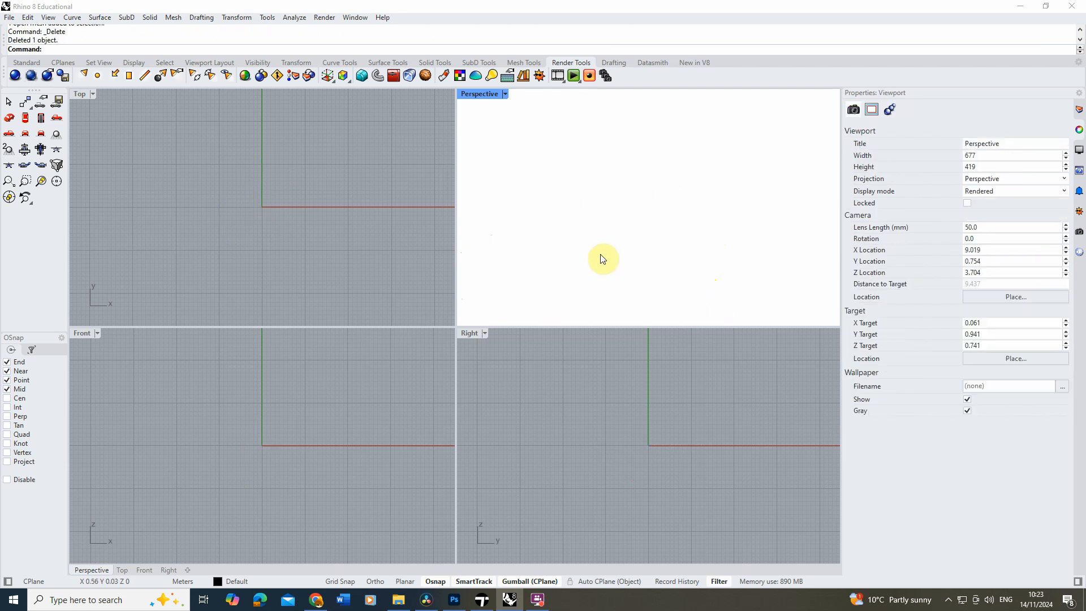
click(9, 18)
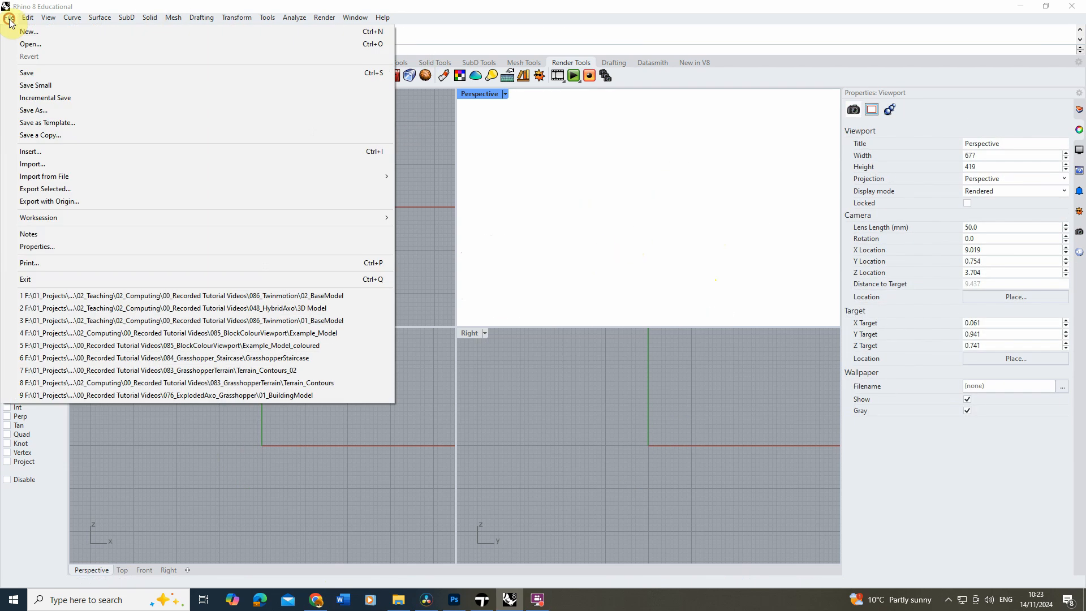
click(67, 164)
click(232, 239)
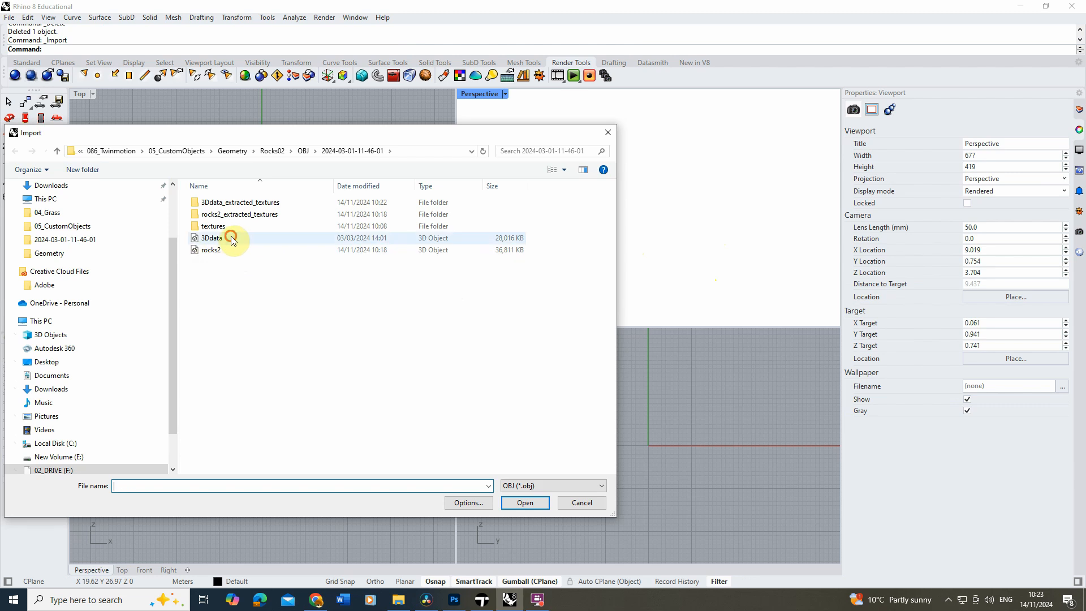
click(537, 502)
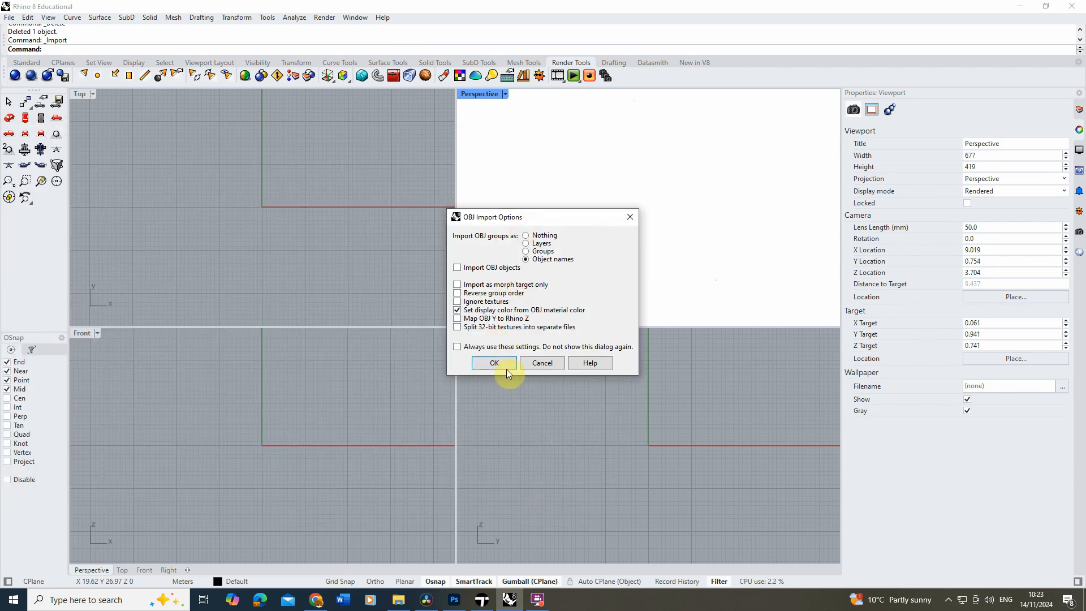
click(494, 363)
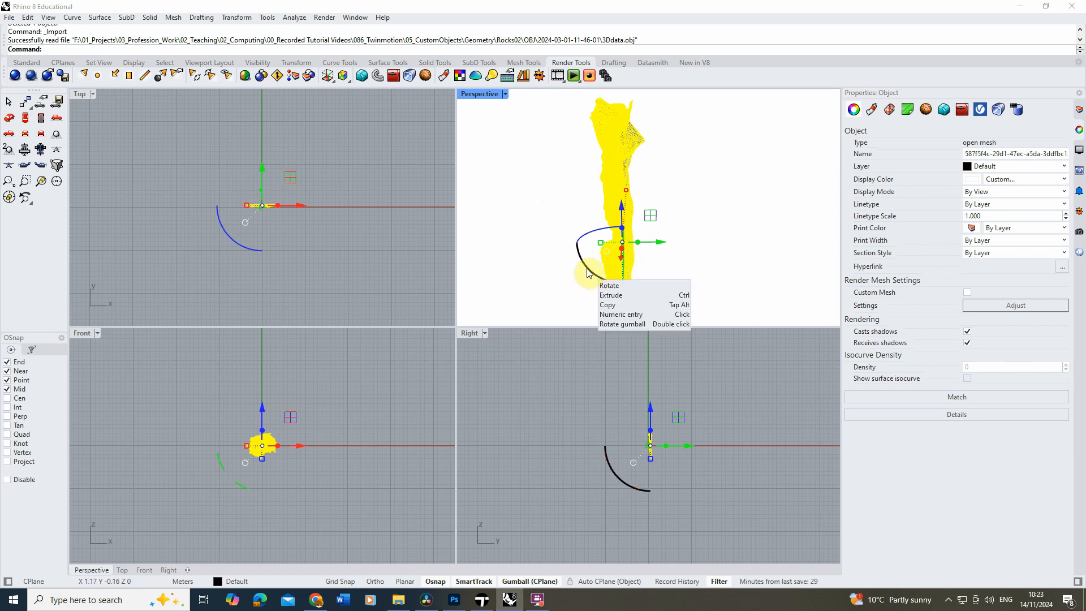
Rotate the upright rock mesh so that it lies flat on the ground plane.
drag(587, 270, 576, 216)
click(583, 146)
scroll(605, 208, down, 4)
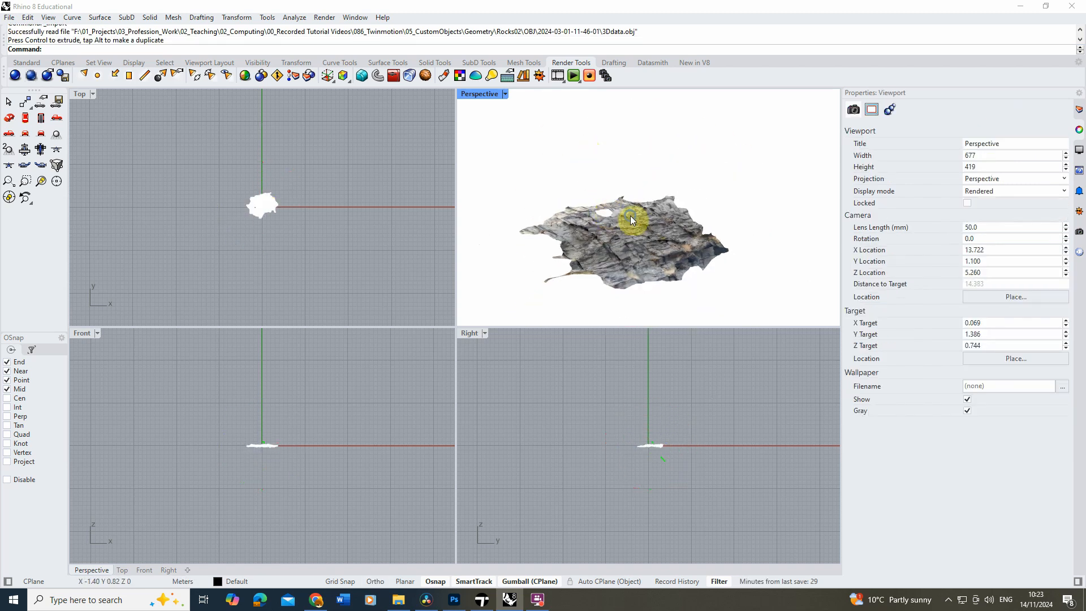
click(582, 206)
shift+drag(592, 247, 657, 193)
click(601, 161)
right_drag(601, 162, 553, 243)
Export the flattened rock mesh as OBJ over the existing rocks2 file, as polygon mesh objects with Map Rhino Z to OBJ Y off.
click(552, 243)
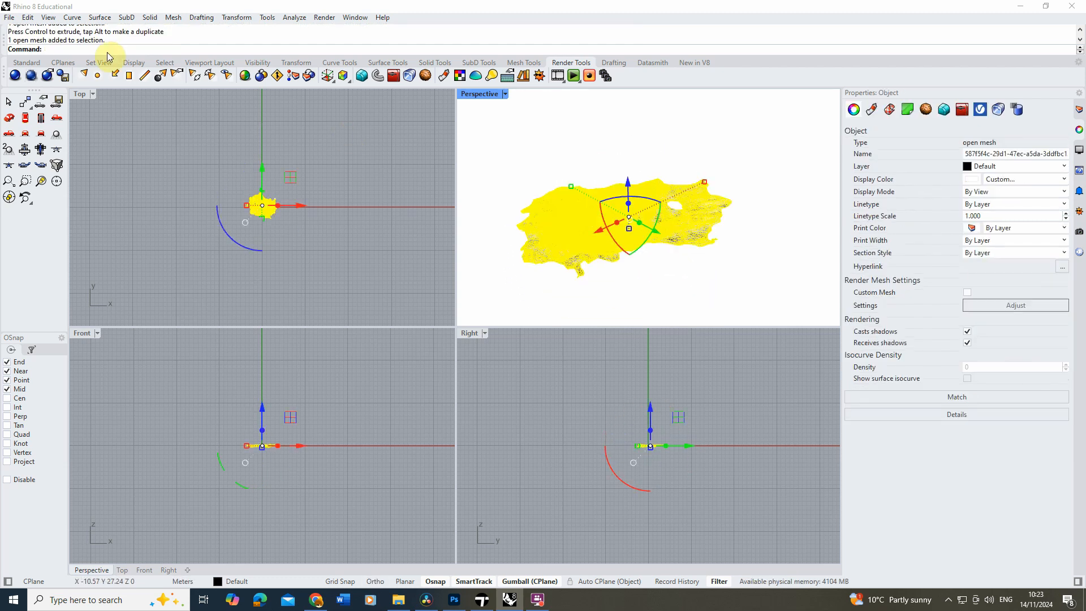
click(9, 17)
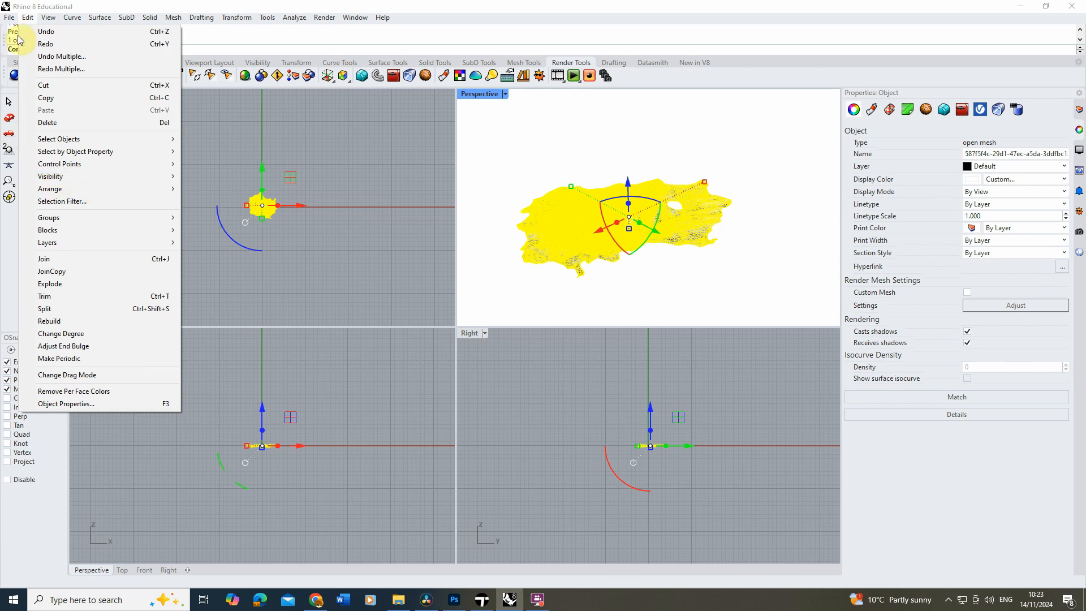
click(28, 187)
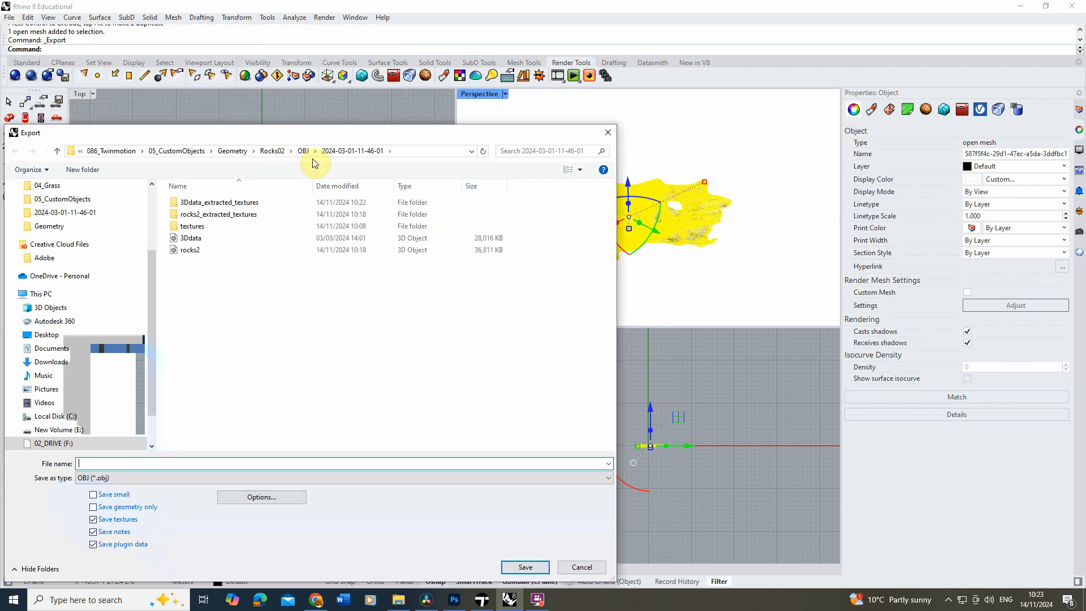
click(213, 252)
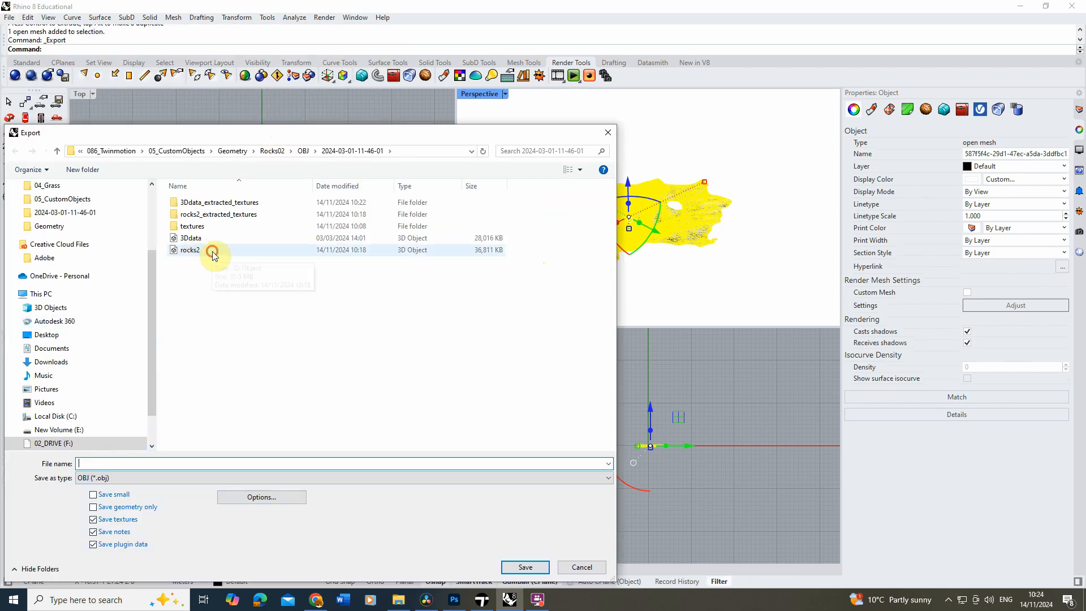
drag(427, 134, 485, 86)
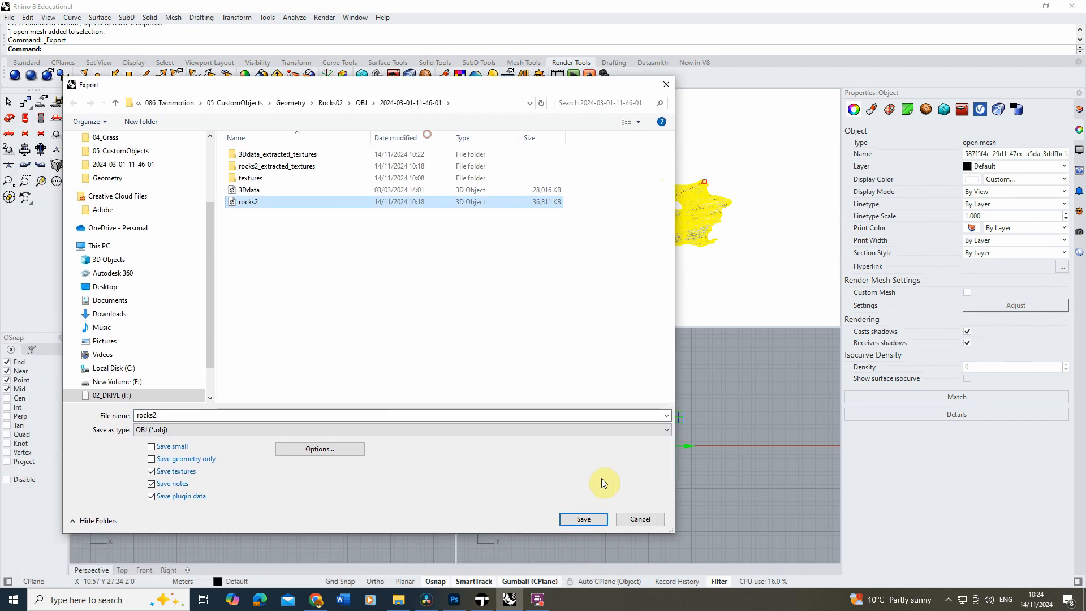
click(587, 519)
click(360, 340)
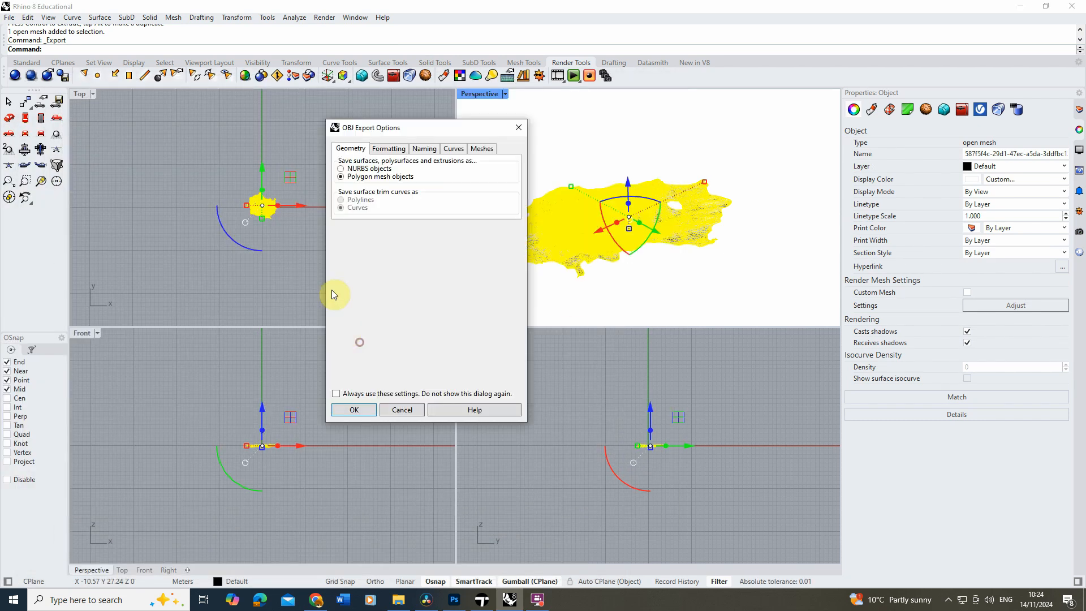
click(385, 150)
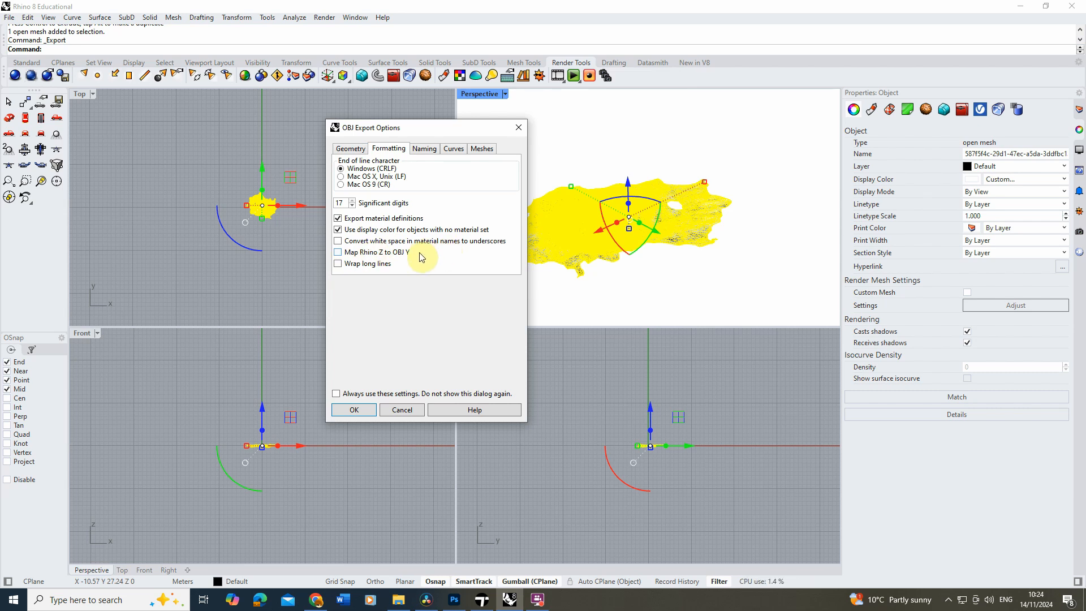
click(352, 409)
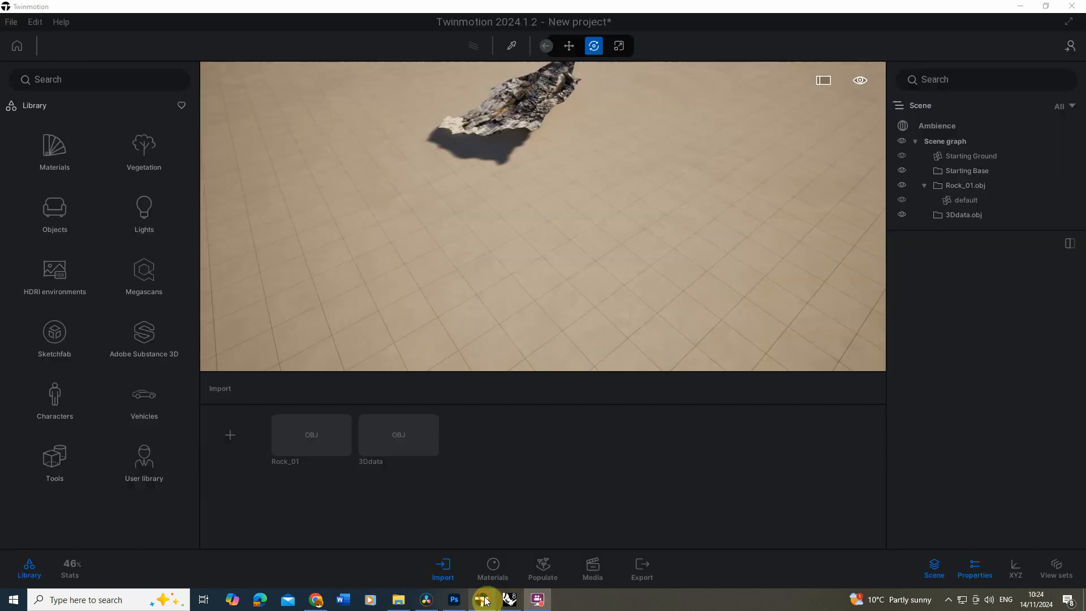
Switch to Twinmotion and import rocks2.obj as geometry, using the imported material for all material conflicts.
click(482, 598)
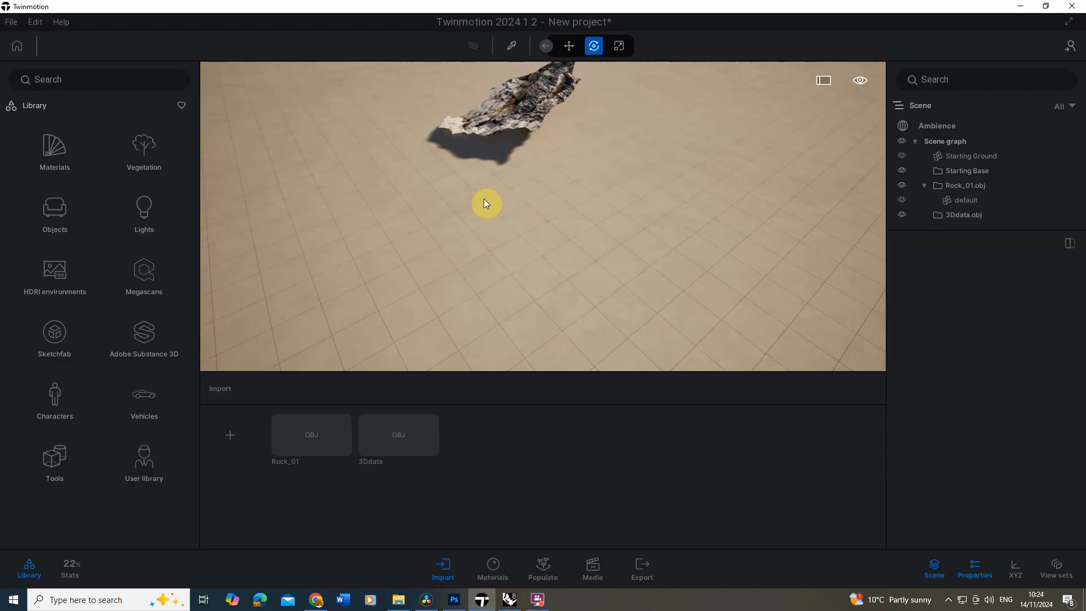
click(228, 436)
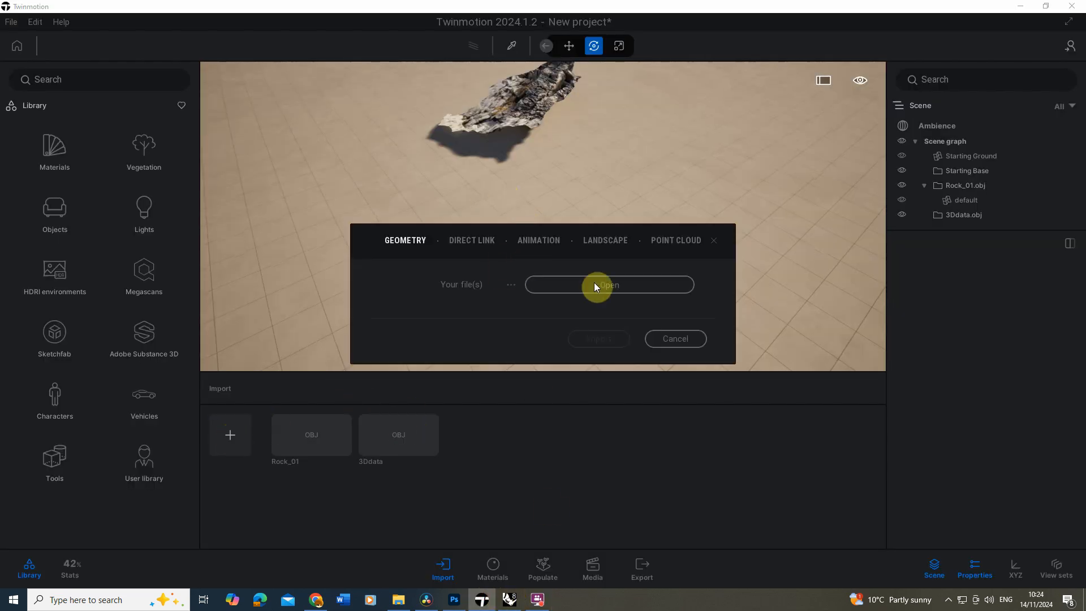
click(595, 286)
click(563, 350)
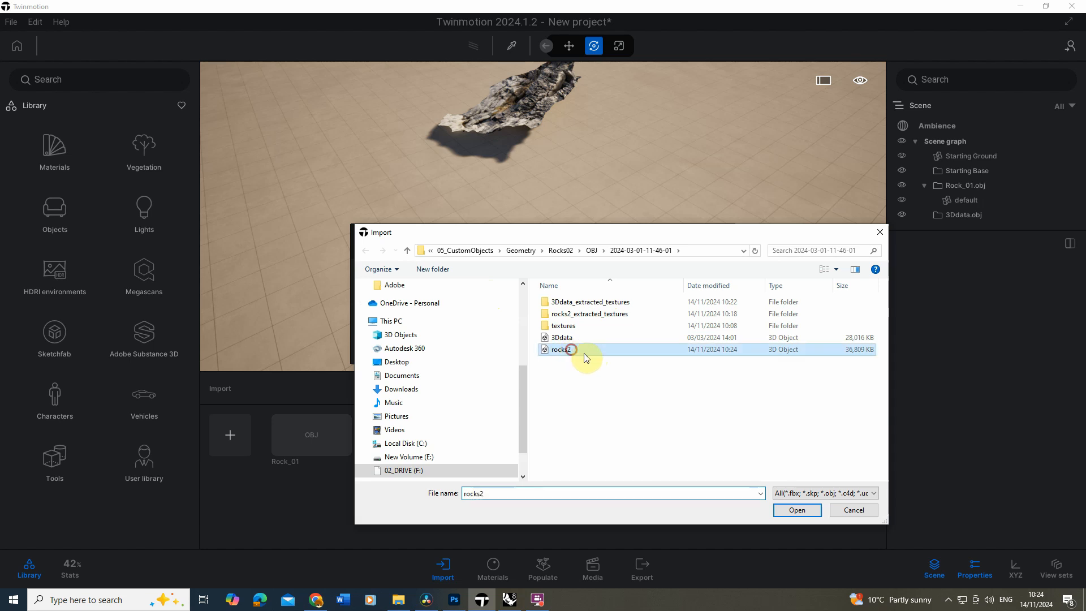
click(796, 510)
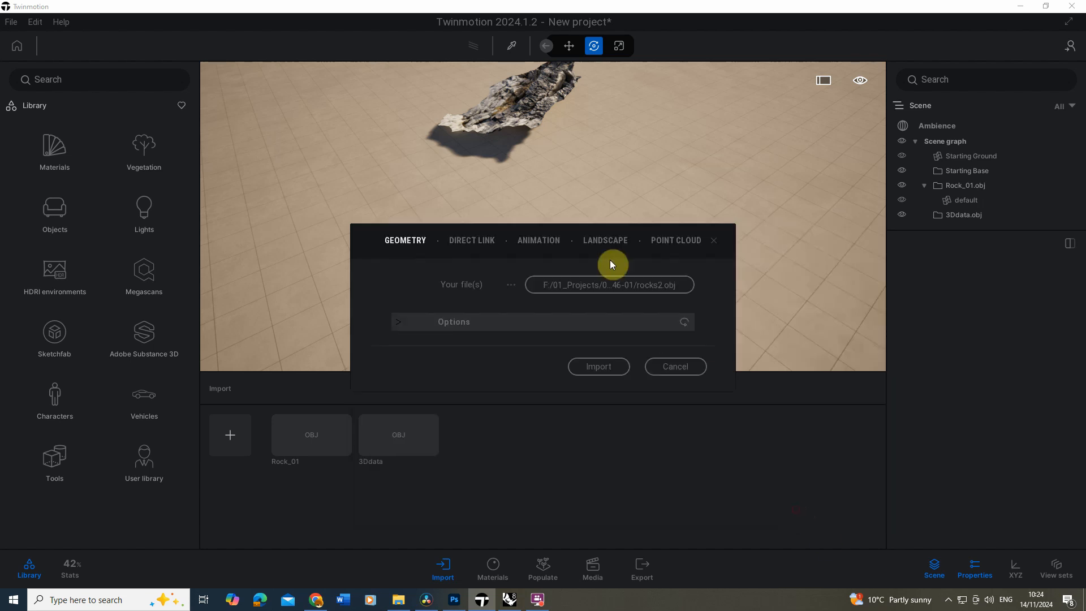
click(599, 362)
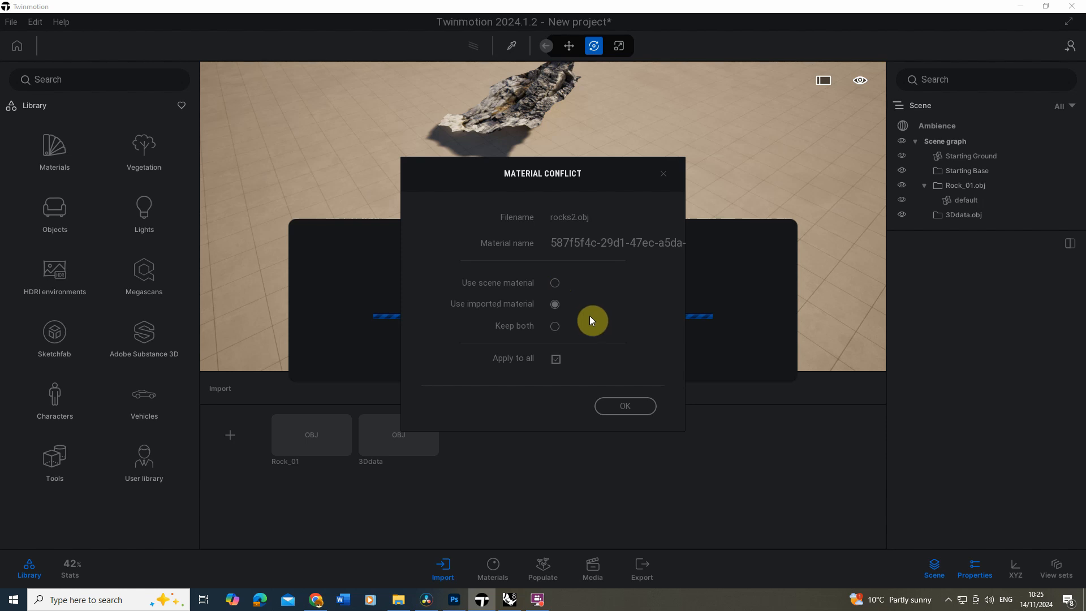
click(623, 406)
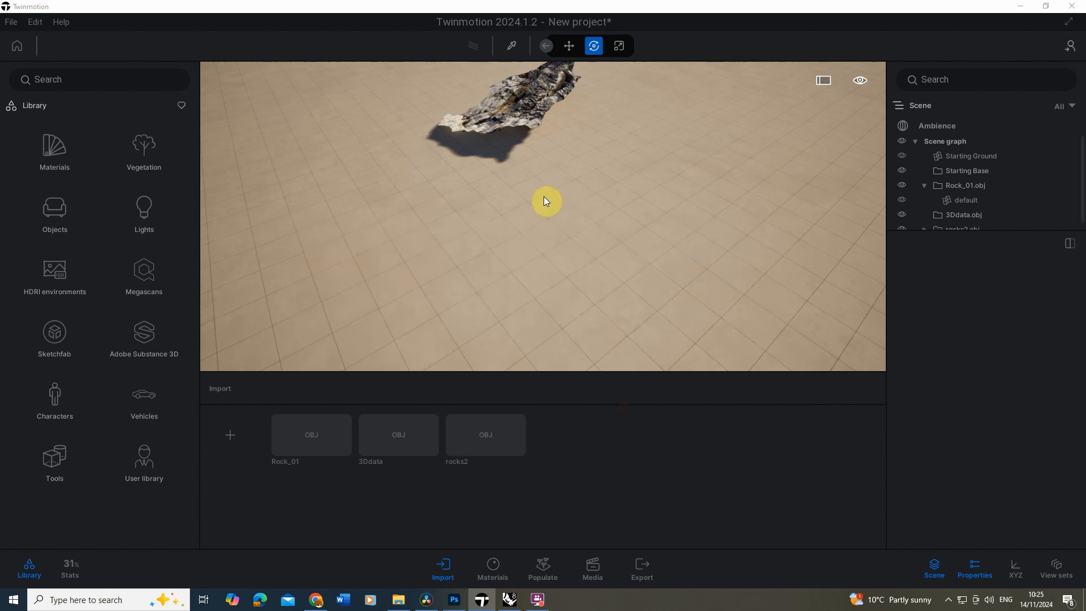
Scale up the default mesh inside rocks2.obj uniformly so that its size is comparable to the Rock_01 mesh.
scroll(933, 215, down, 1)
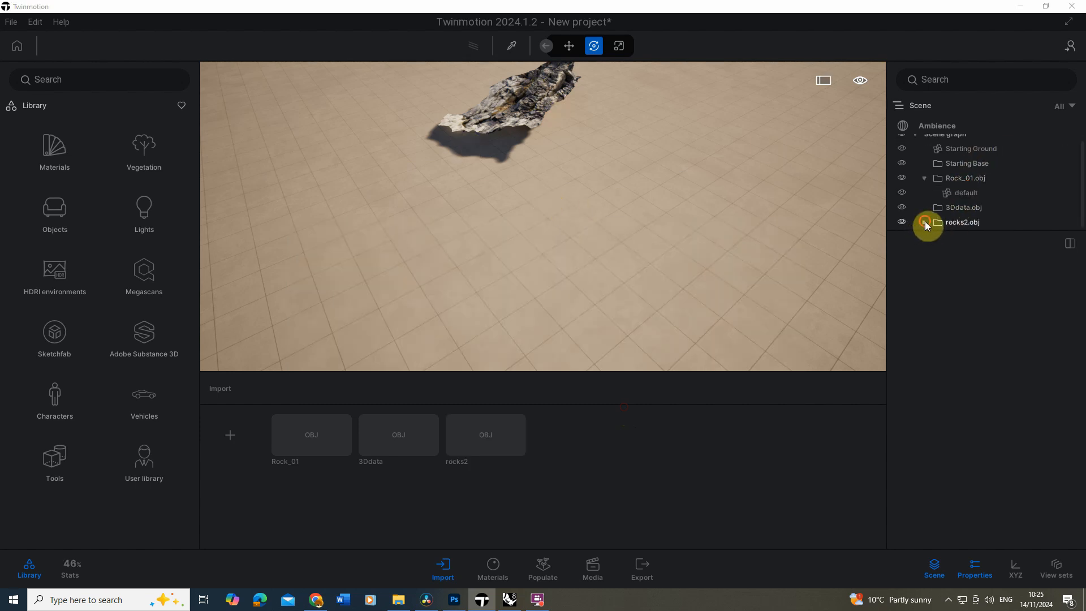
click(962, 220)
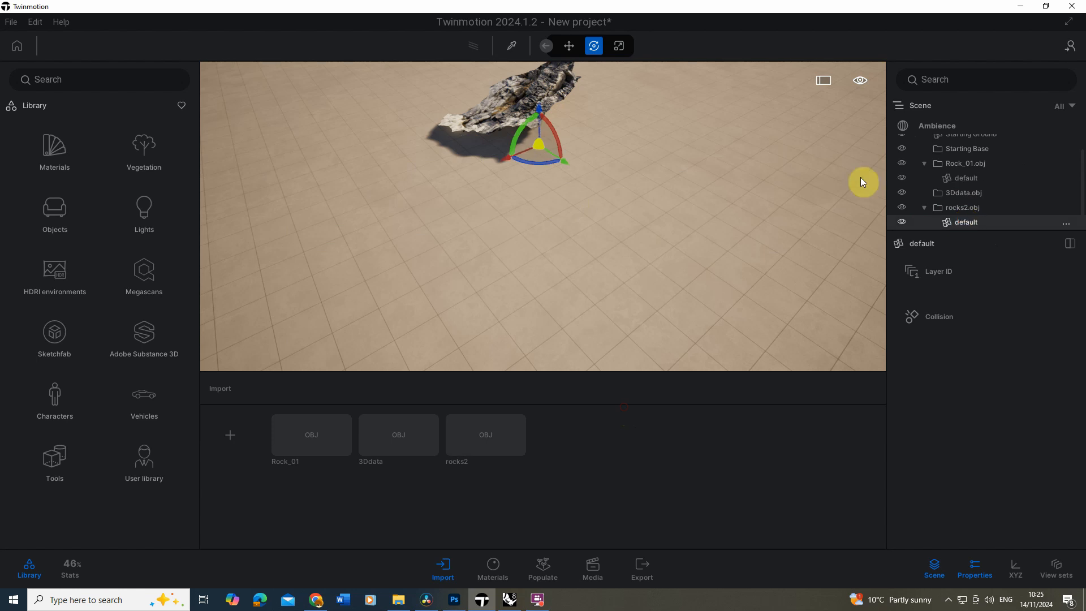
click(620, 45)
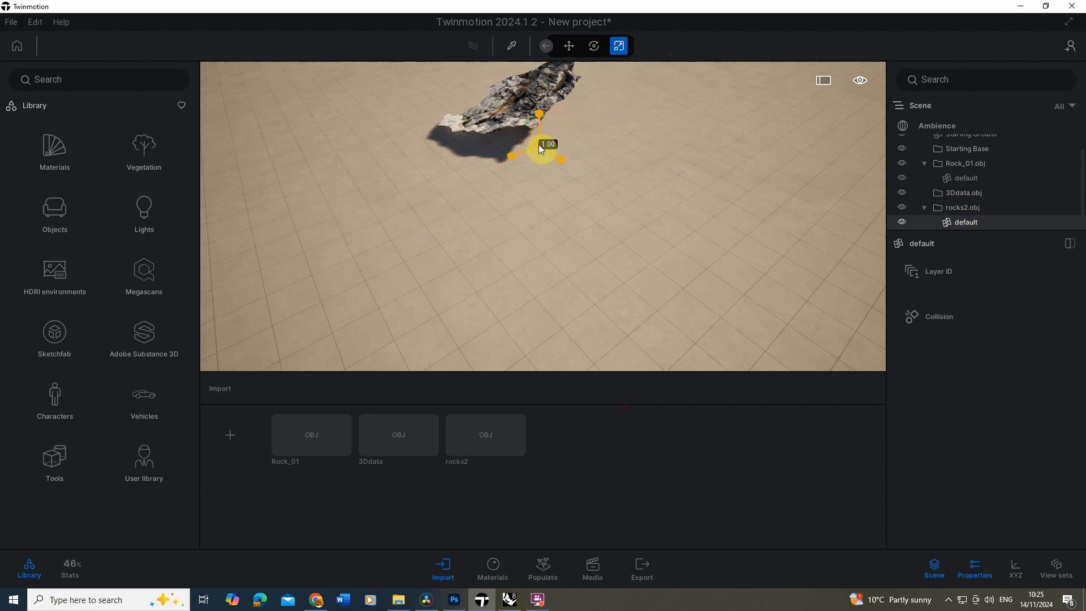
key(Return)
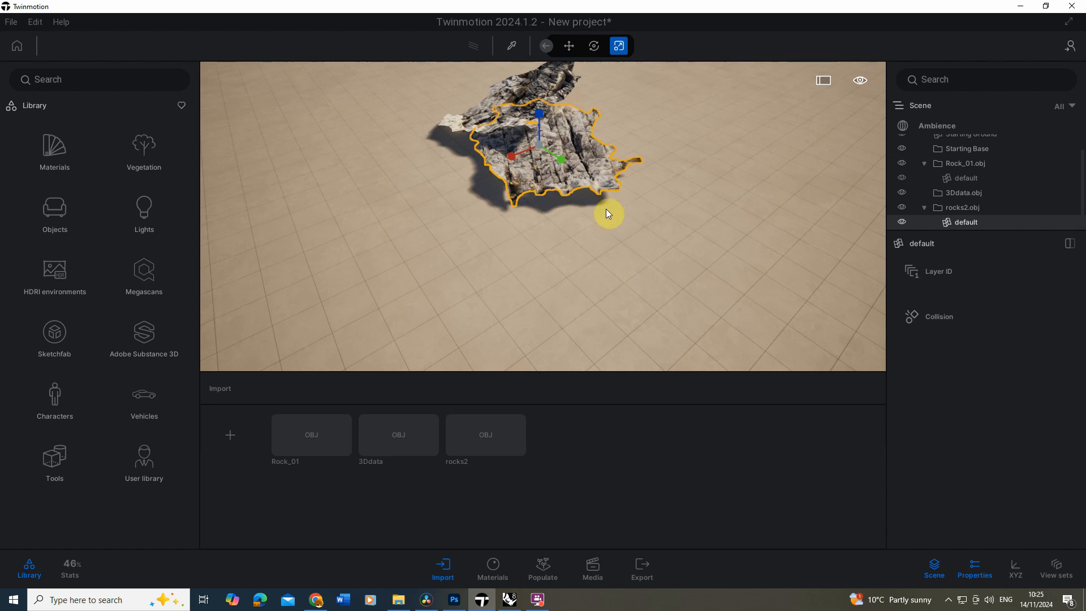
Move the rocks2 mesh horizontally clear of the Rock_01 mesh so that the two rocks lie side by side.
key(f)
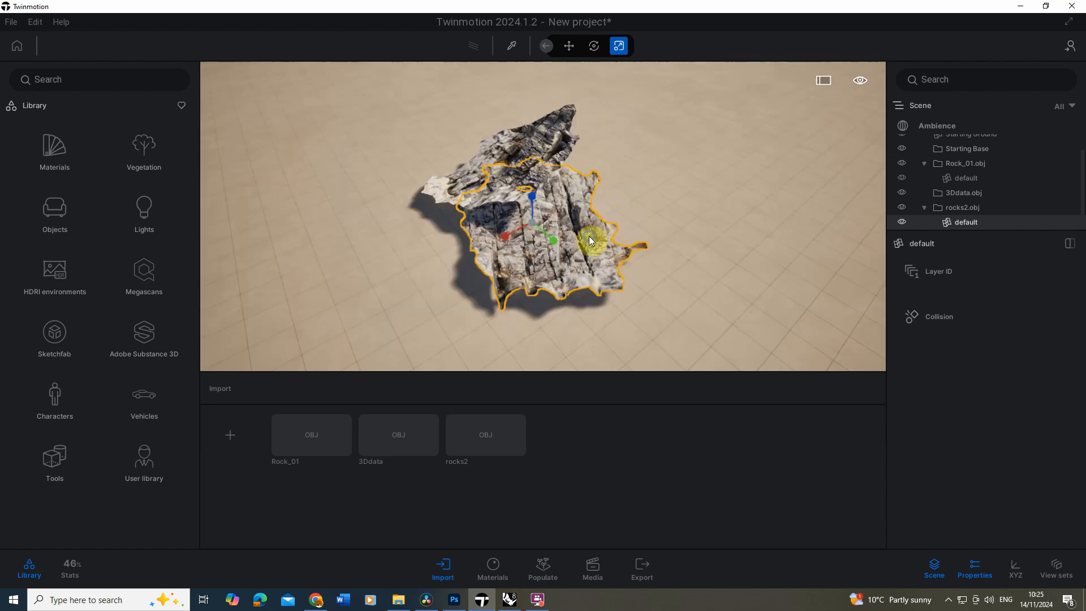
shift+middle_drag(592, 240, 566, 237)
click(570, 47)
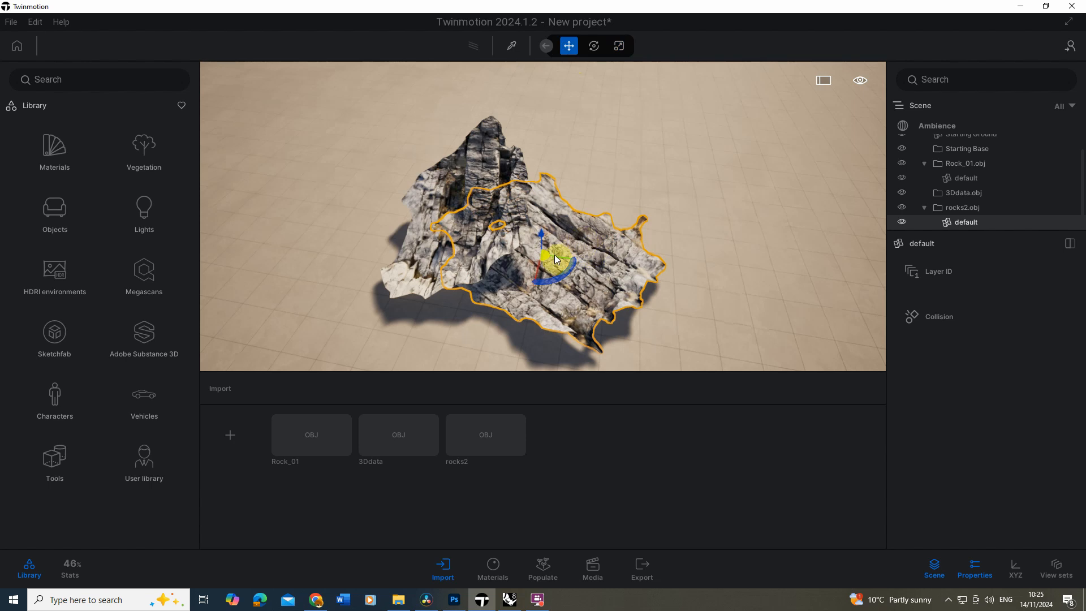
drag(558, 259, 609, 263)
right_drag(608, 262, 502, 146)
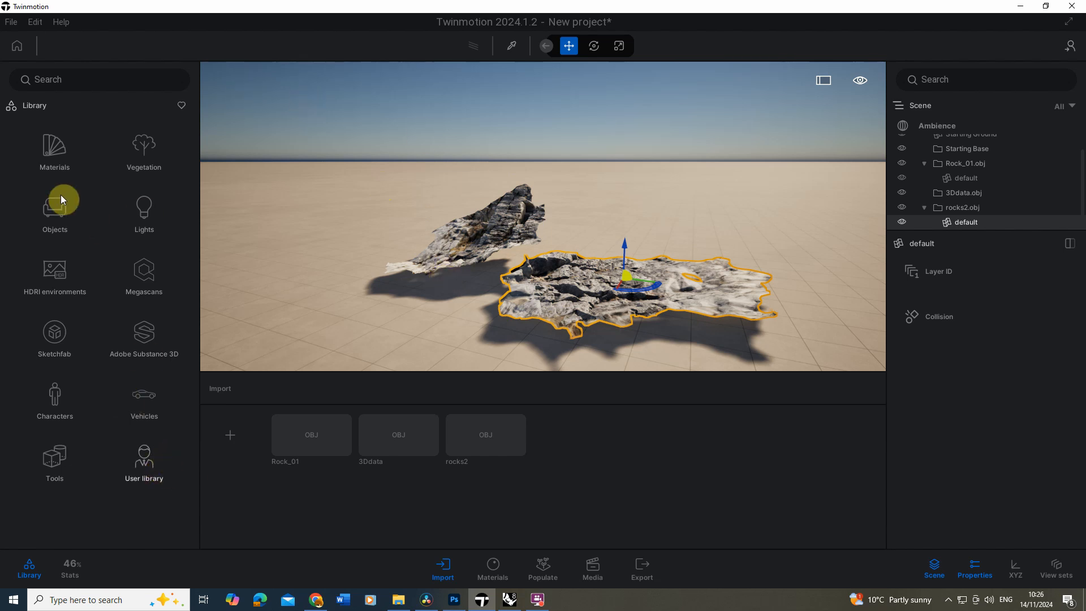
Create a folder named Rocks in the User library and open it.
click(150, 466)
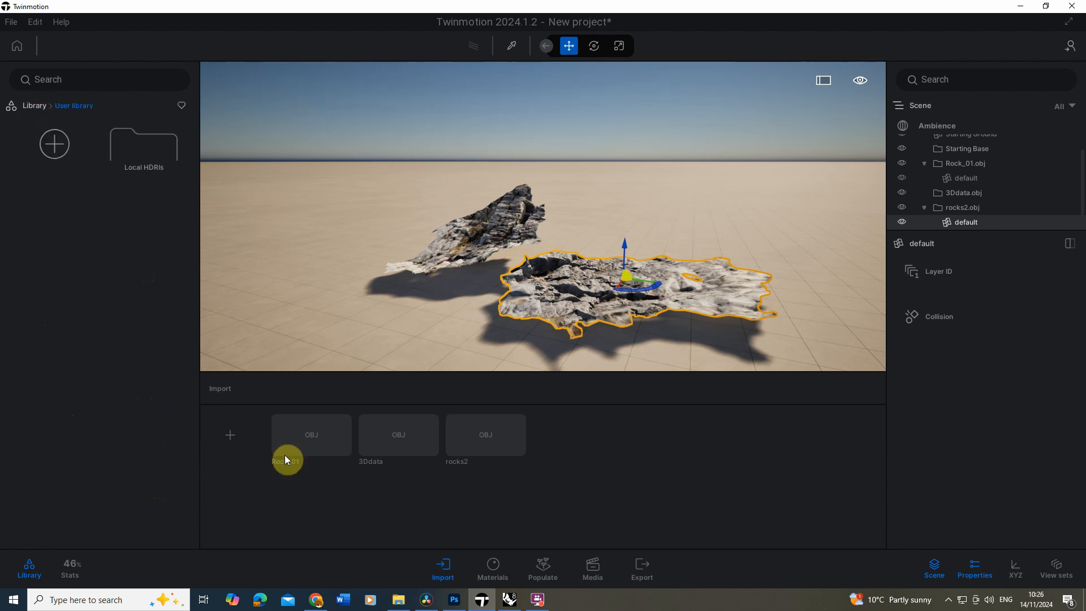
click(55, 146)
right_click(57, 224)
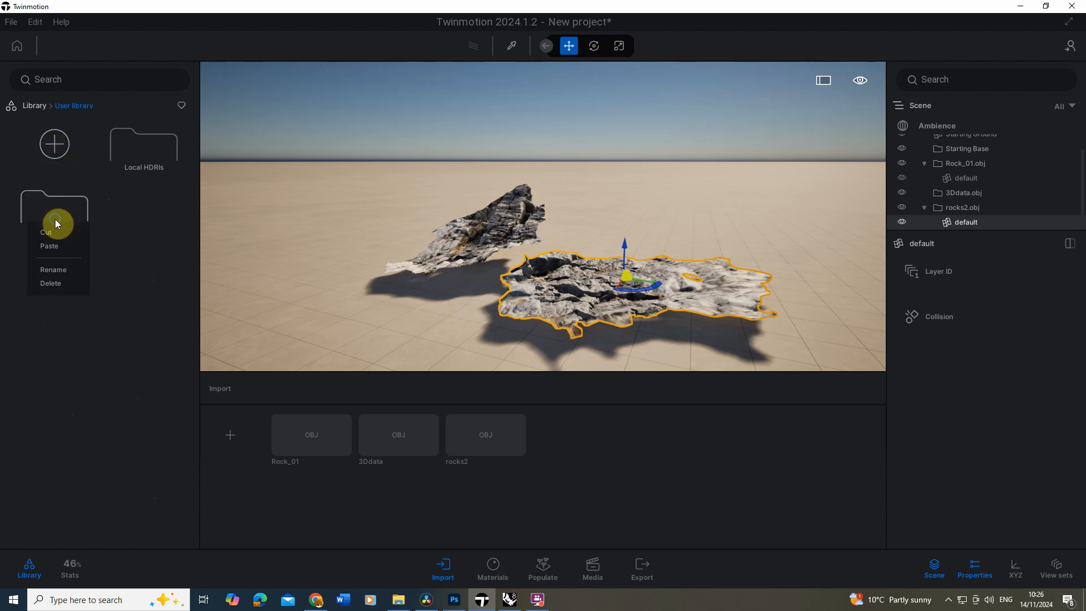
click(59, 270)
key(BackSpace)
key(BackSpace)
key(BackSpace)
key(BackSpace)
key(BackSpace)
key(BackSpace)
key(BackSpace)
key(BackSpace)
key(BackSpace)
key(BackSpace)
key(BackSpace)
key(BackSpace)
text(Rocks)
click(323, 140)
click(56, 209)
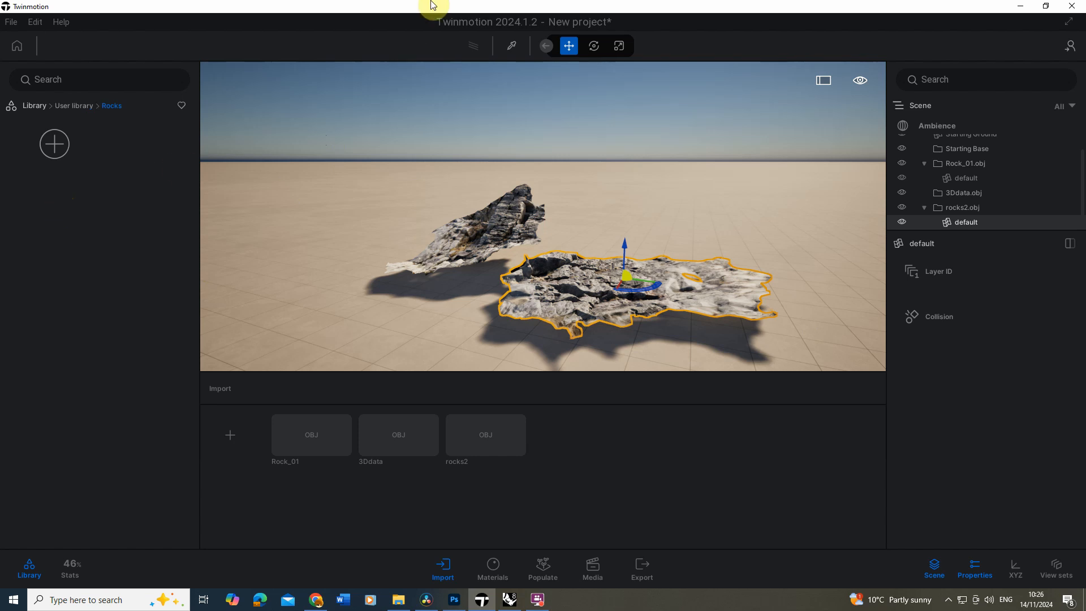
Rename the default mesh in Rock_01.obj as Rock_01 and the default mesh in rocks2.obj as Rock_02.
click(960, 179)
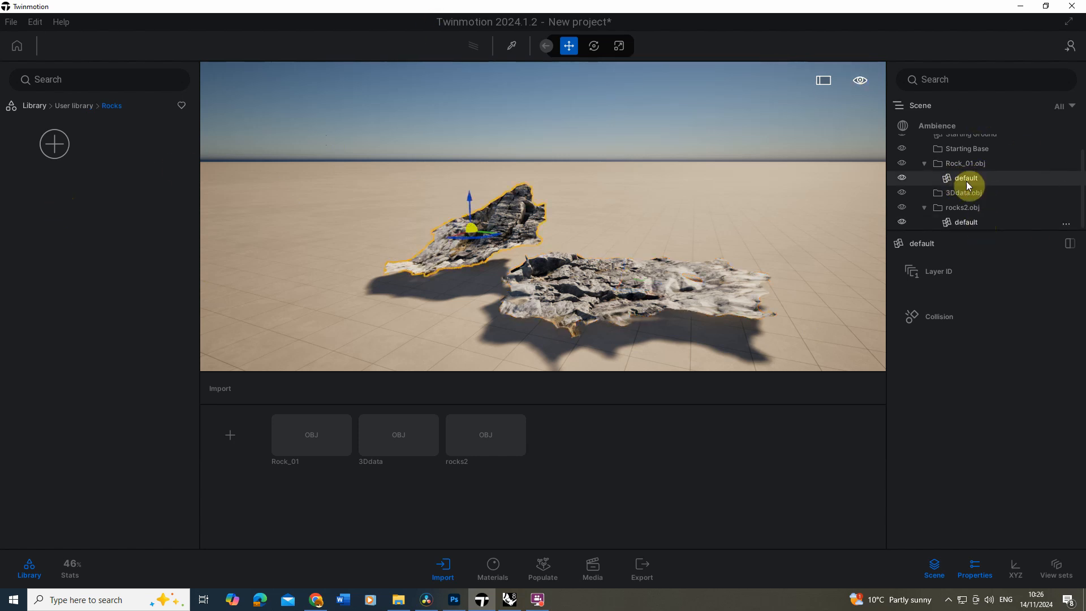
right_click(1065, 183)
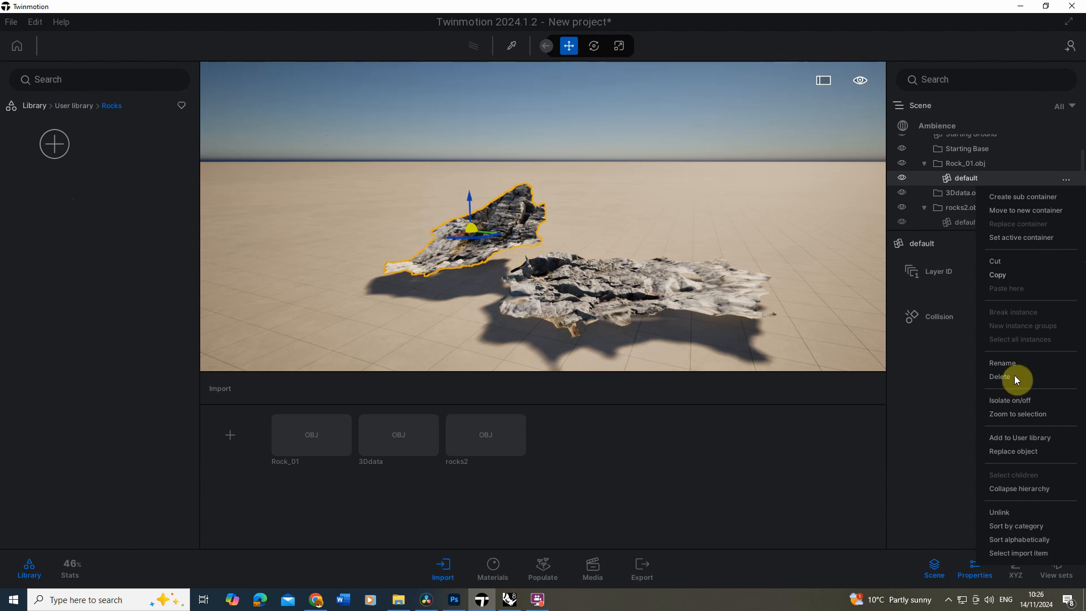
click(1010, 359)
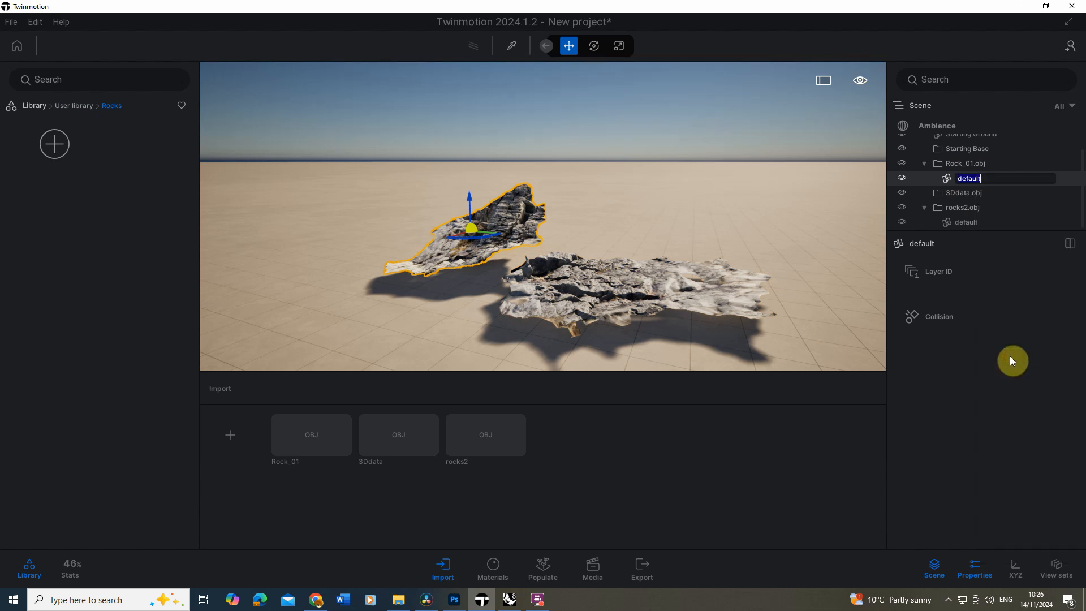
text(Rock_01)
click(966, 221)
right_click(1068, 225)
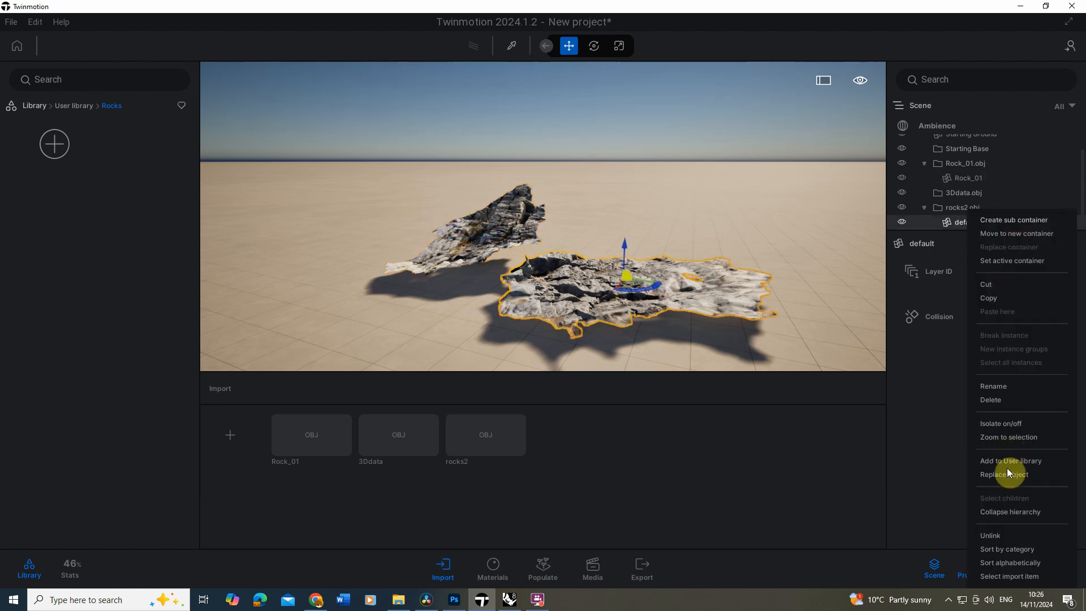
click(1001, 387)
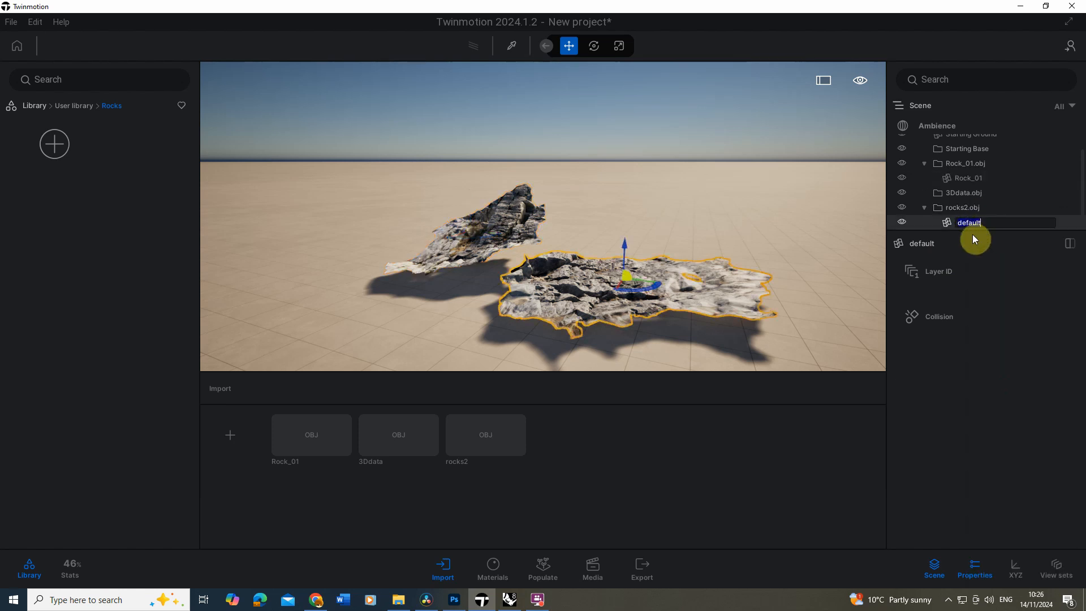
text(Rock_02)
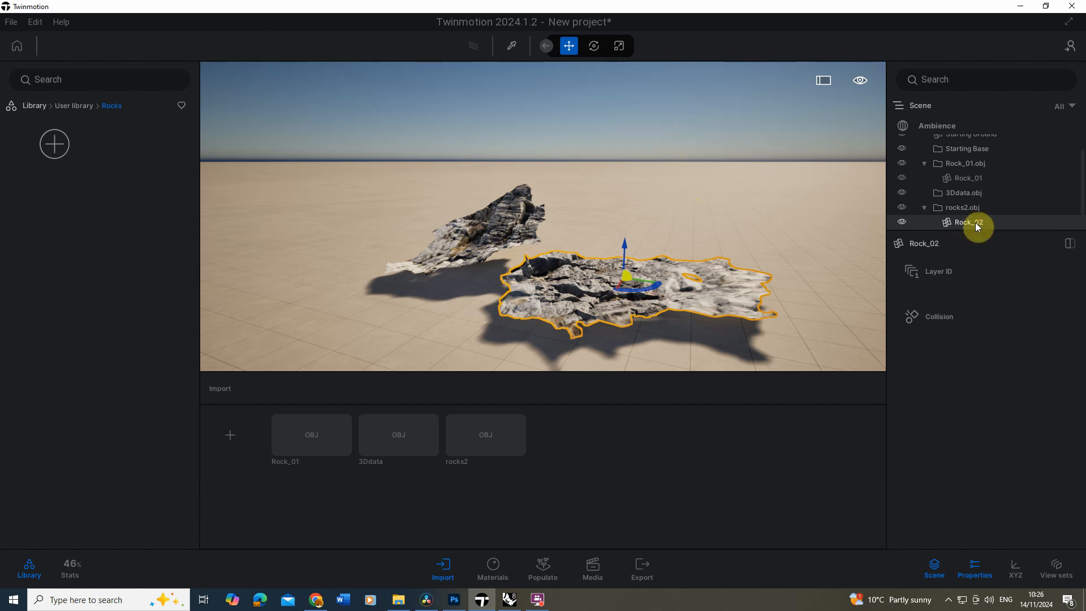
Add the Rock_01 and Rock_02 meshes to the Rocks folder of the User library.
click(965, 176)
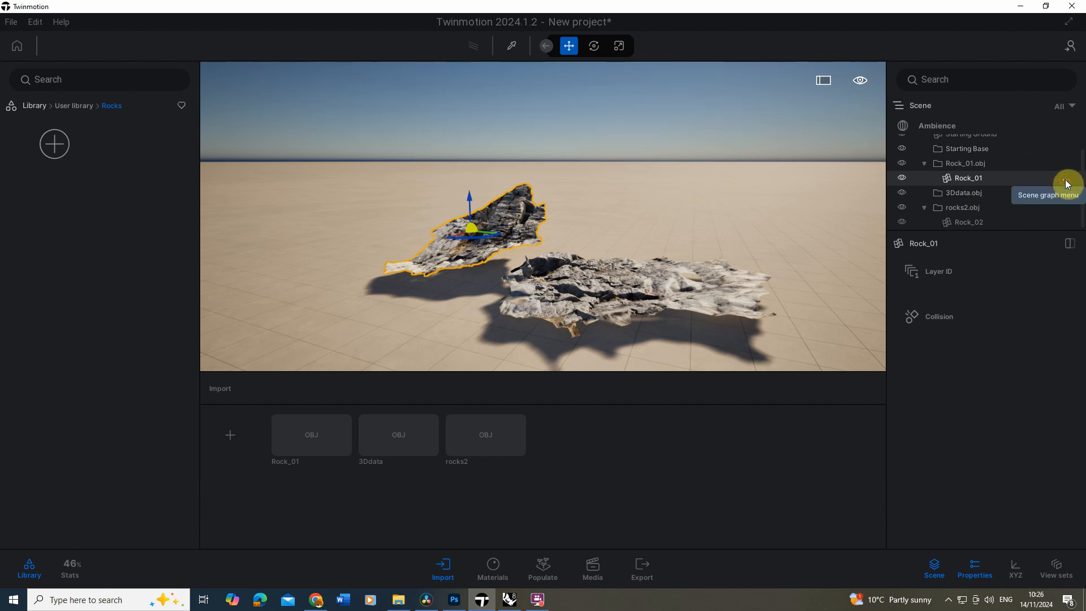
click(1065, 180)
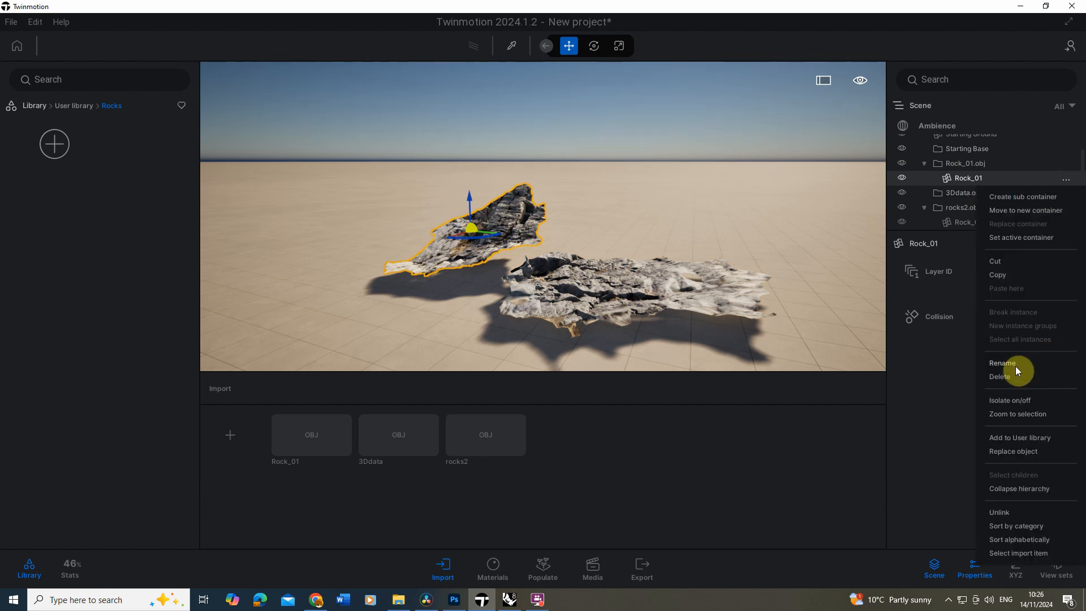
click(1009, 437)
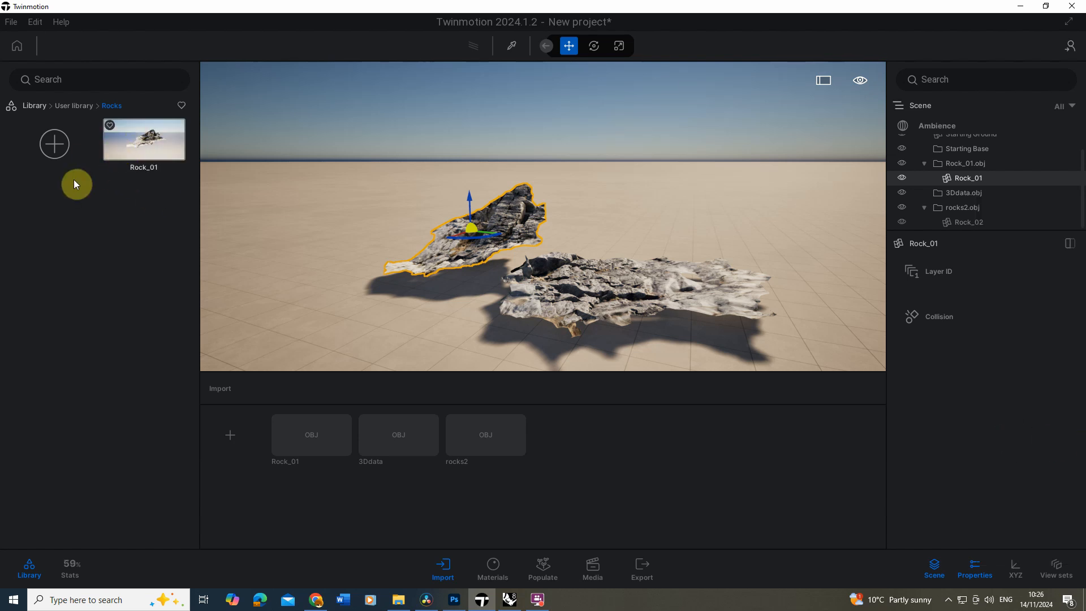
click(636, 291)
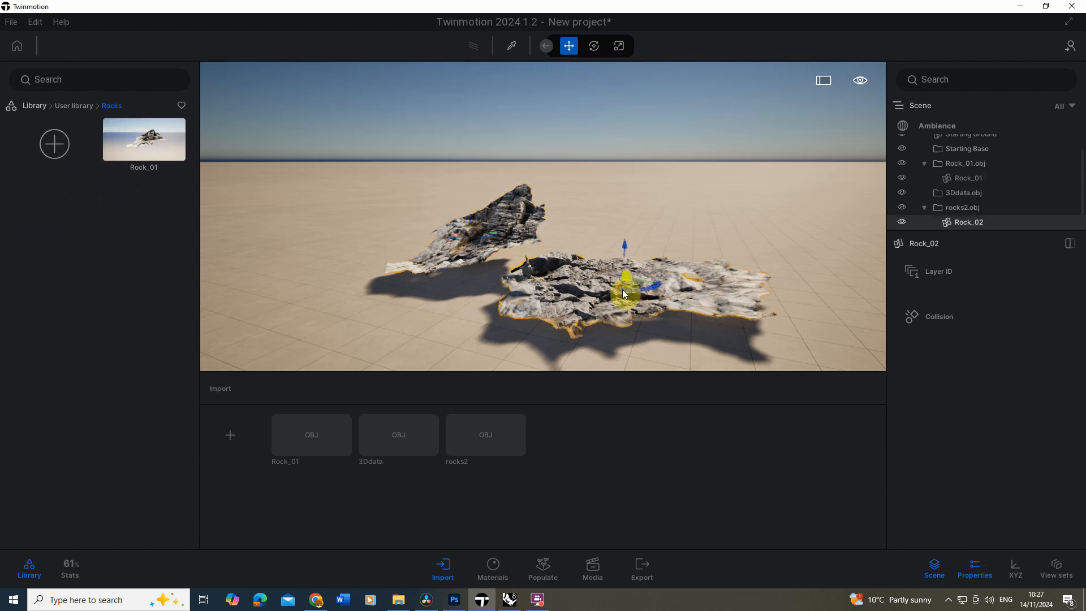
right_click(1060, 229)
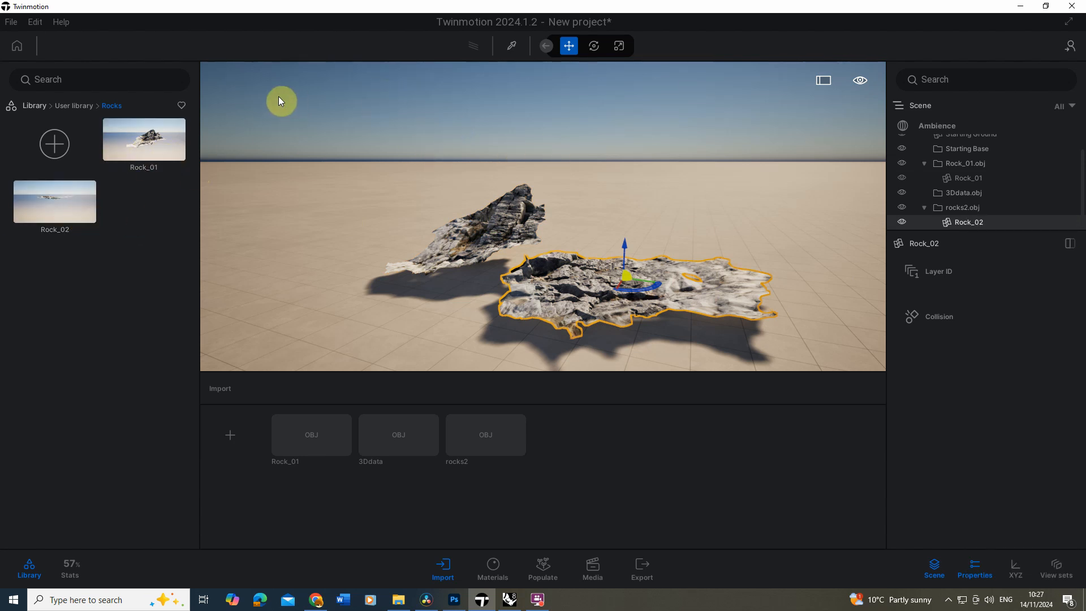
Set up the Populate Paint tool with Rock_02 from the library and a brush diameter of 1.8 m.
drag(495, 232, 662, 222)
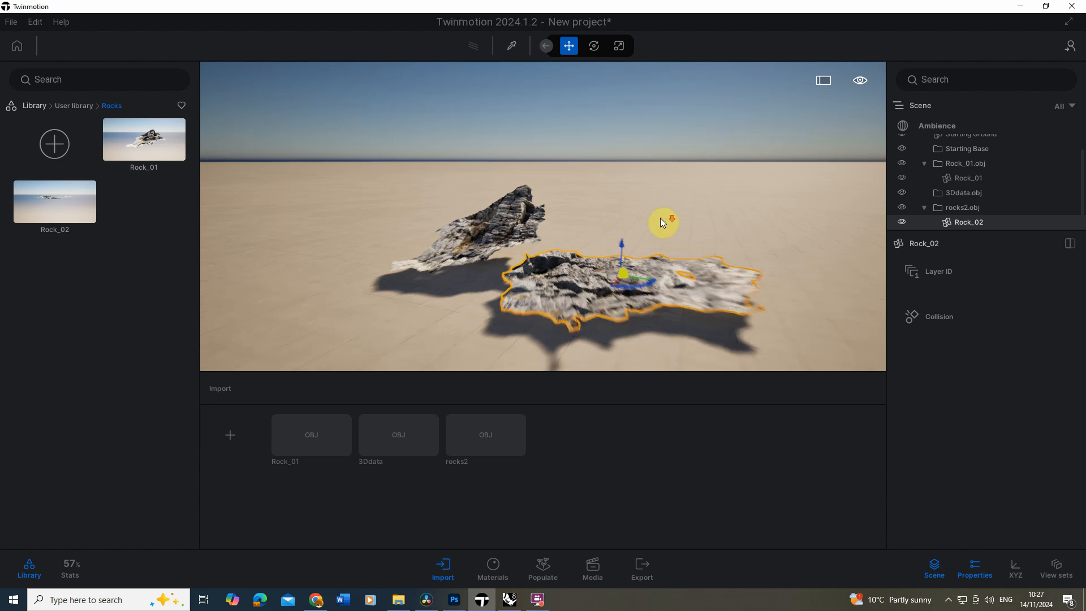
mouse_move(578, 215)
right_down()
mouse_move(650, 238)
mouse_move(579, 216)
right_up()
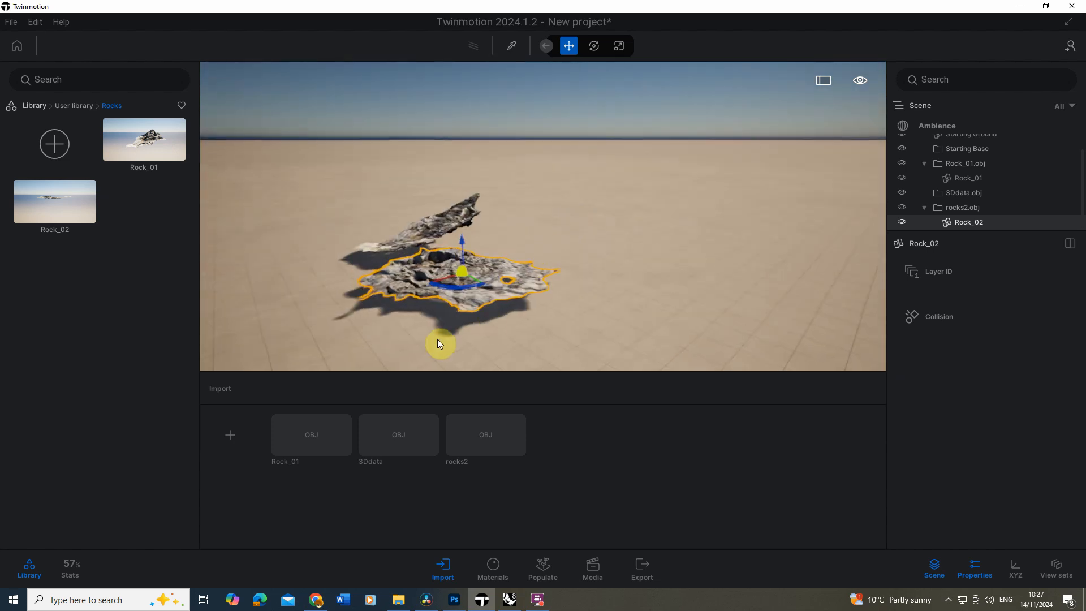
mouse_move(518, 446)
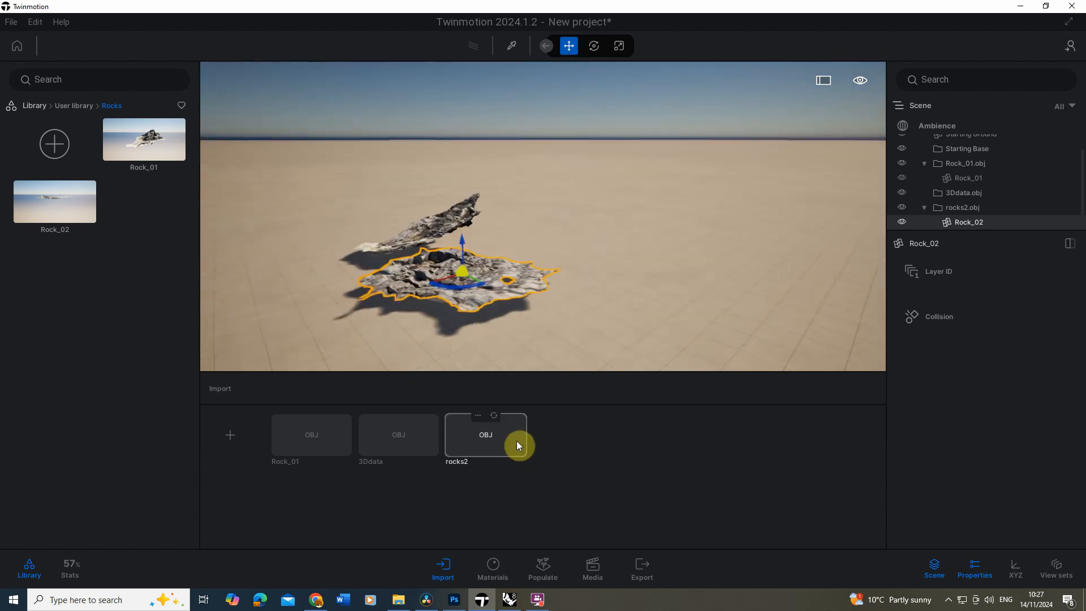
click(538, 564)
right_drag(352, 298, 322, 294)
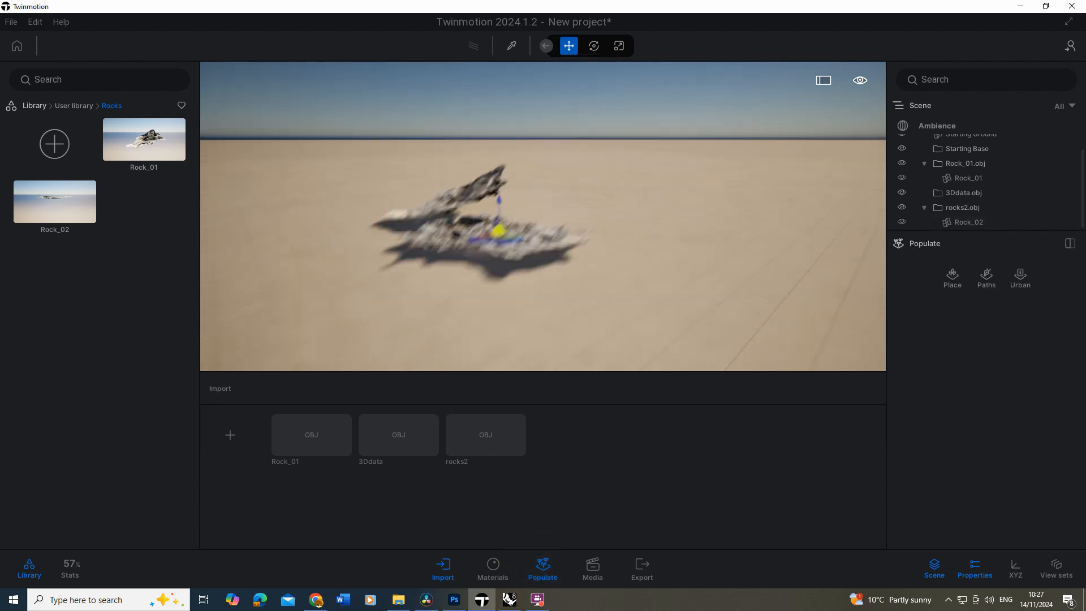
middle_drag(322, 294, 395, 292)
click(941, 275)
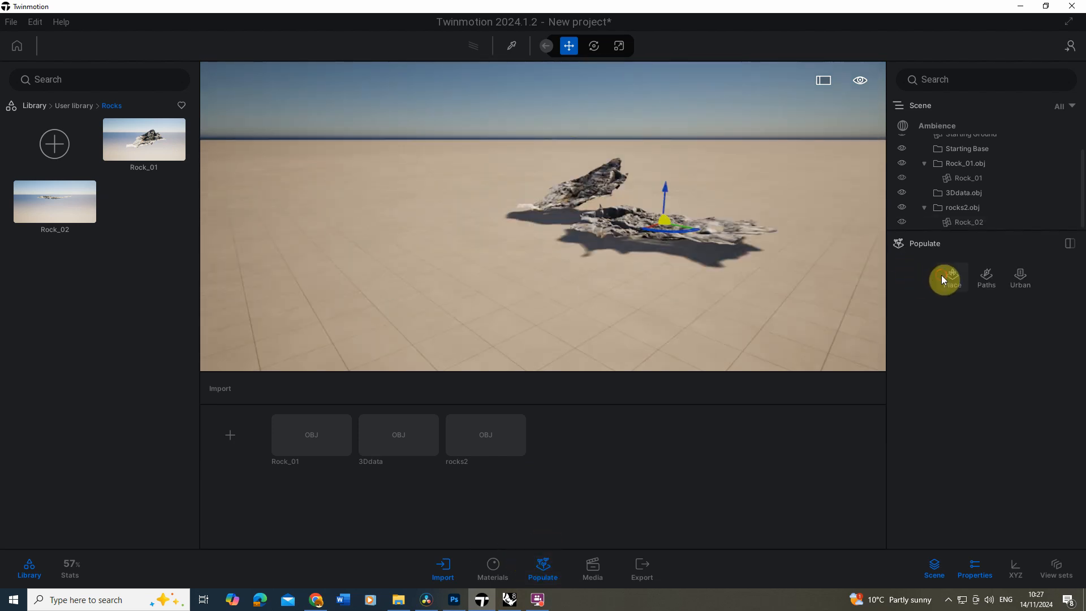
click(935, 322)
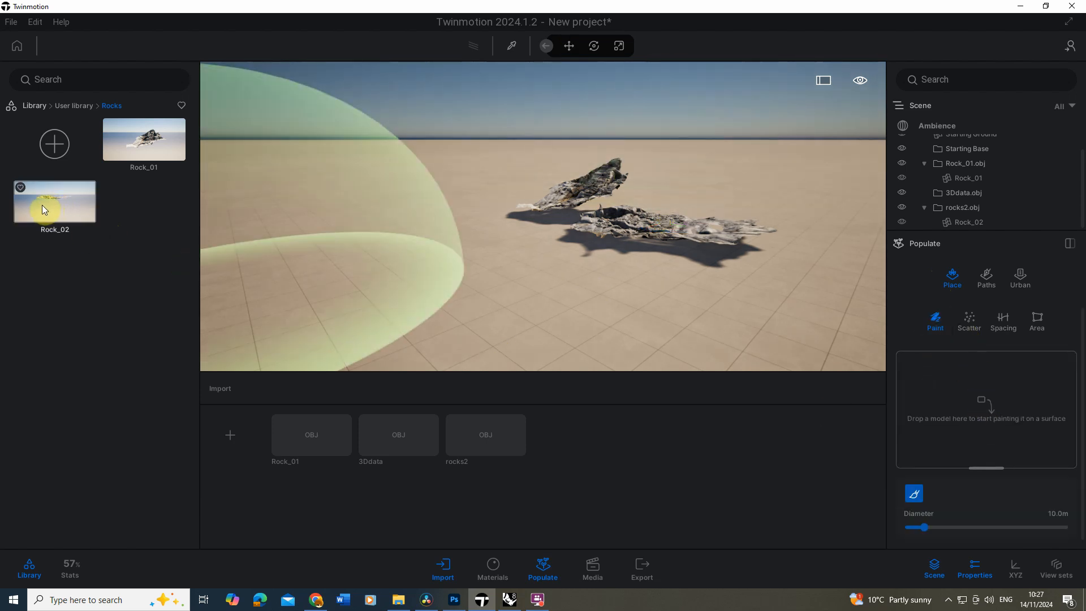
mouse_move(44, 209)
mouse_down()
mouse_move(355, 232)
mouse_move(964, 394)
mouse_up()
drag(922, 524, 915, 538)
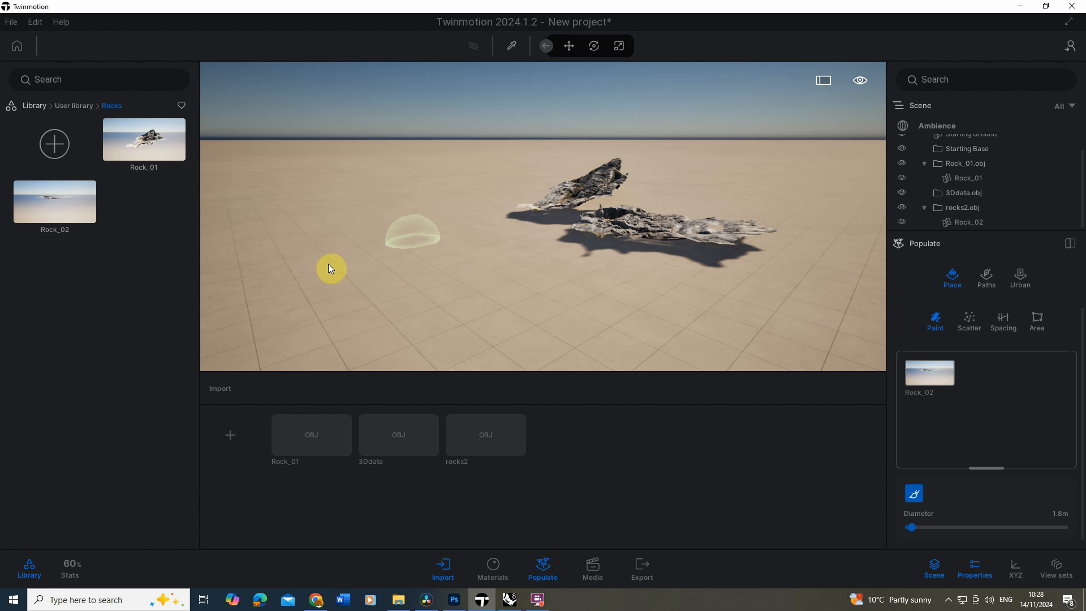
Paint Rock_02 across the open ground beside the two rocks and set its density to 8%.
click(299, 263)
mouse_move(302, 267)
mouse_down()
mouse_move(290, 262)
mouse_move(347, 226)
mouse_move(418, 220)
mouse_up()
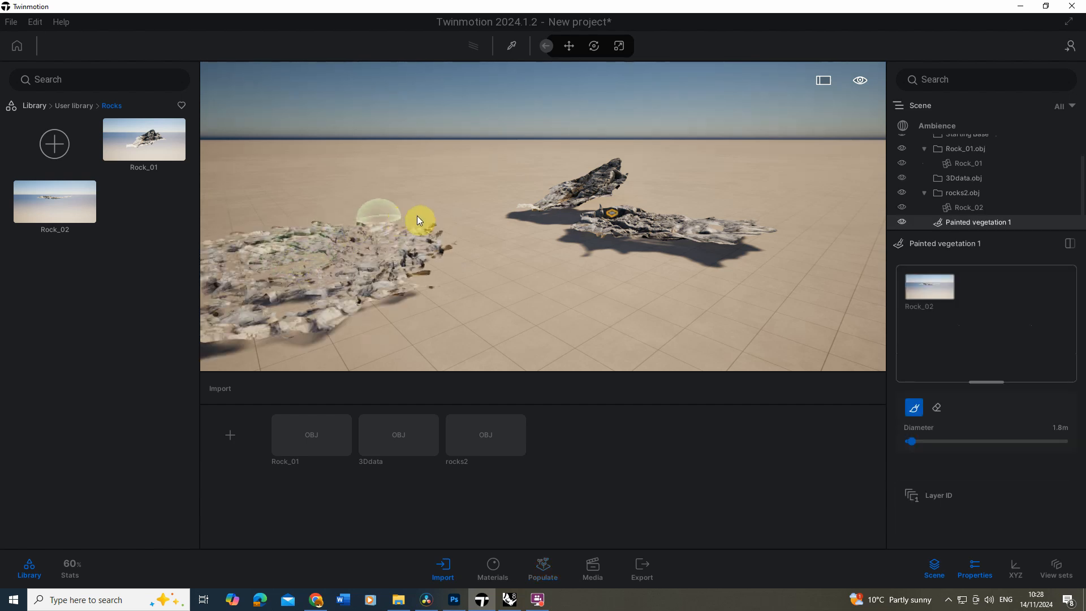
click(449, 210)
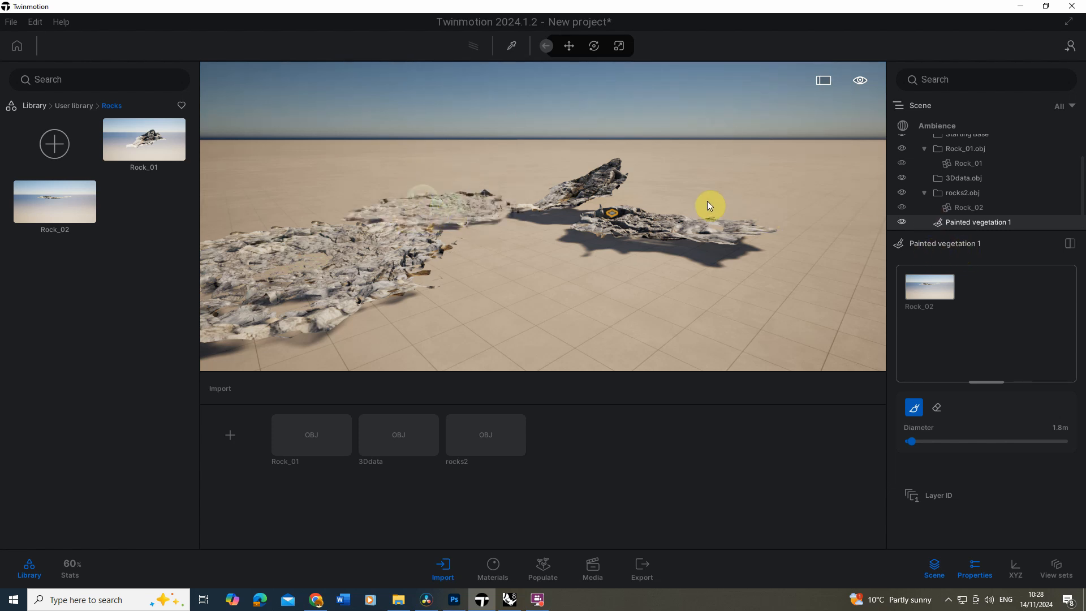
click(924, 286)
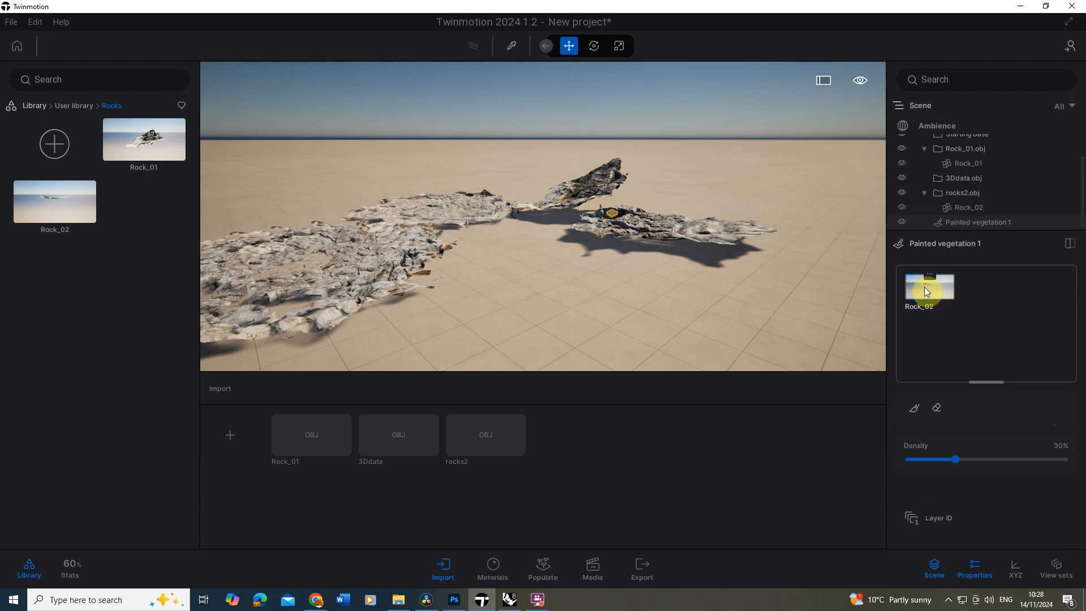
drag(955, 462, 921, 466)
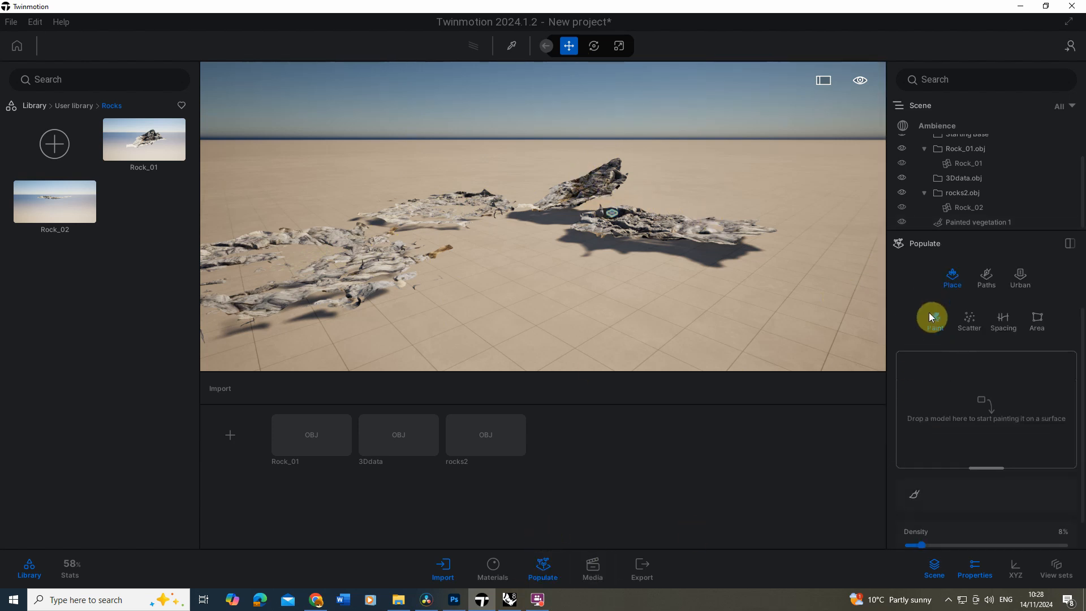
Start a new paint set with Rock_01 and paint it on the ground in front of the existing rocks.
mouse_move(138, 137)
mouse_down()
mouse_move(878, 351)
mouse_move(937, 389)
mouse_up()
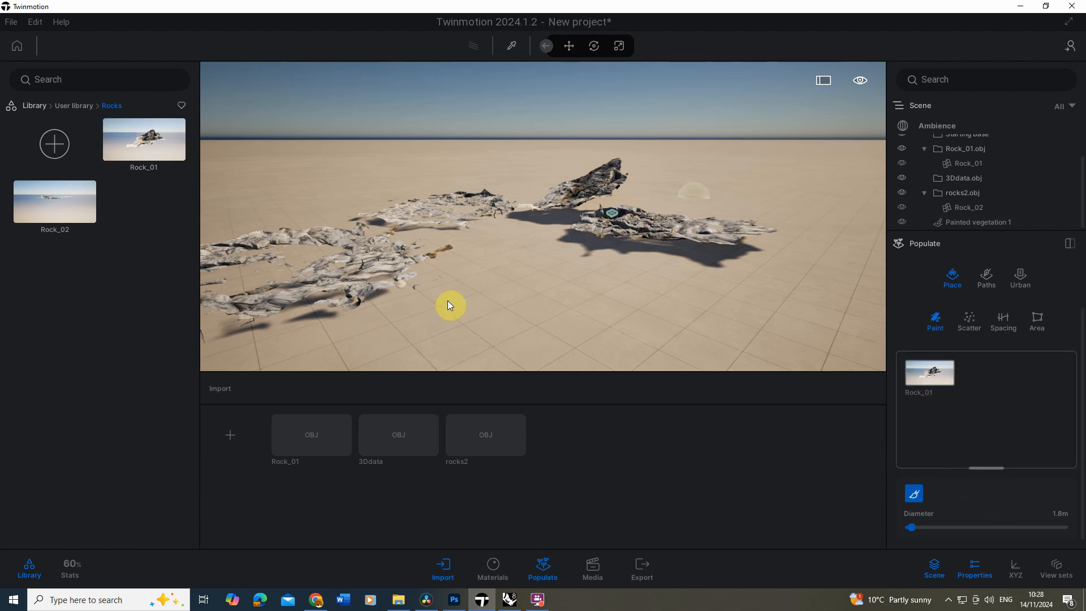
drag(448, 305, 510, 270)
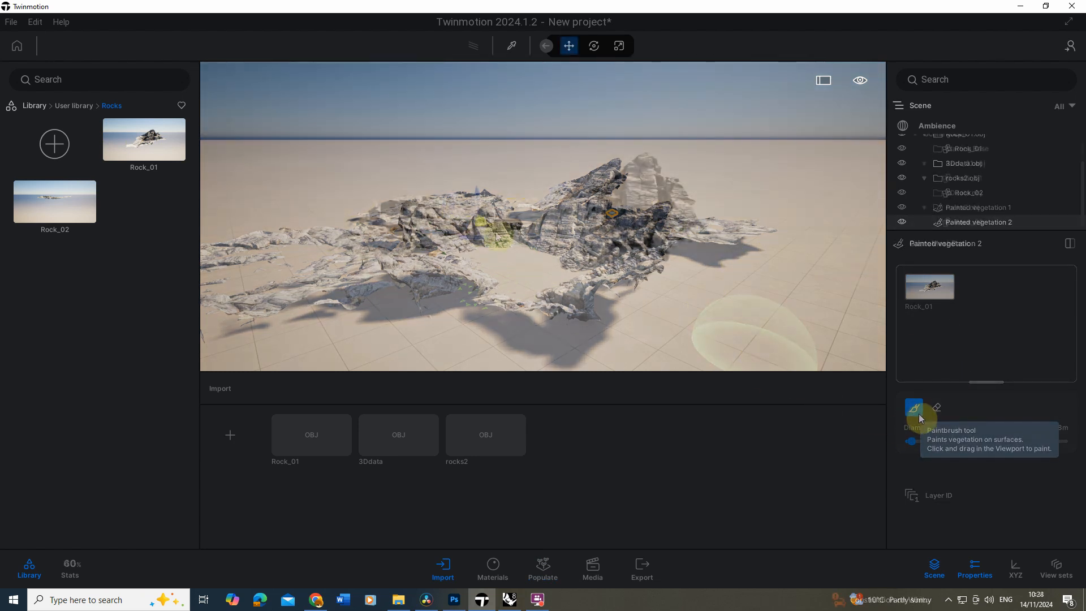
Move the Rock_02 mesh against the base of the Rock_01 mesh and adjust its height so the two overlap.
drag(457, 202, 585, 237)
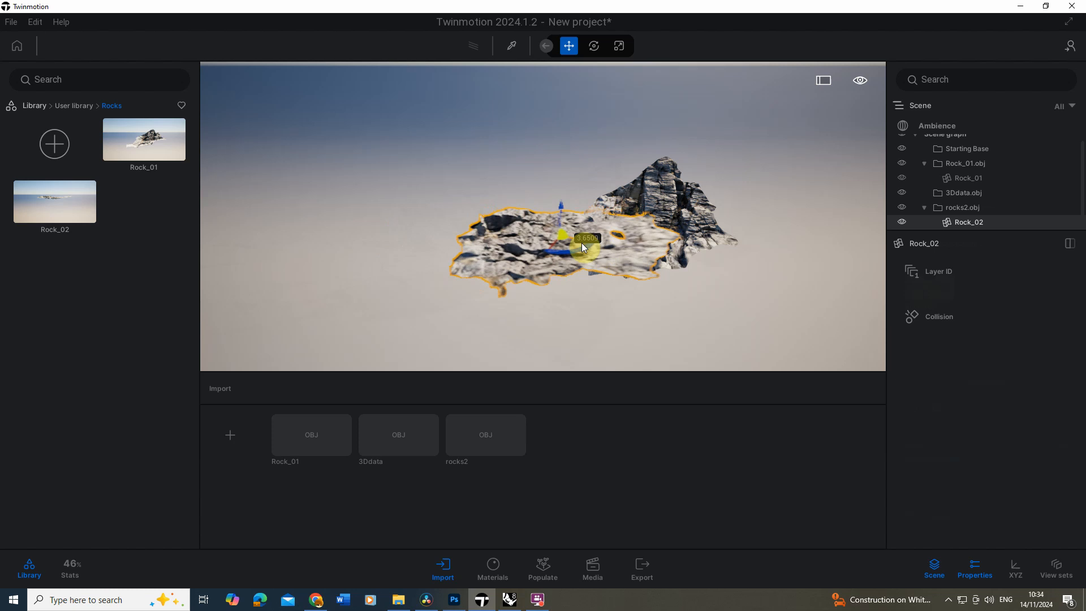
mouse_move(585, 237)
right_down()
mouse_move(583, 254)
mouse_move(580, 237)
right_up()
drag(578, 224, 579, 228)
Place a Rock_01 from the user library behind the existing rocks and adjust its position and orientation to blend in.
drag(145, 140, 585, 215)
drag(543, 223, 544, 221)
right_drag(544, 220, 548, 215)
drag(549, 200, 535, 163)
key(Tab)
key(Tab)
key(Tab)
Place two more Rock_02 copies around the rock group and adjust their positions so they merge with it.
drag(56, 204, 487, 244)
mouse_move(451, 233)
mouse_down()
mouse_move(451, 267)
mouse_move(449, 232)
mouse_up()
drag(90, 213, 603, 186)
right_drag(603, 186, 605, 179)
drag(599, 169, 599, 174)
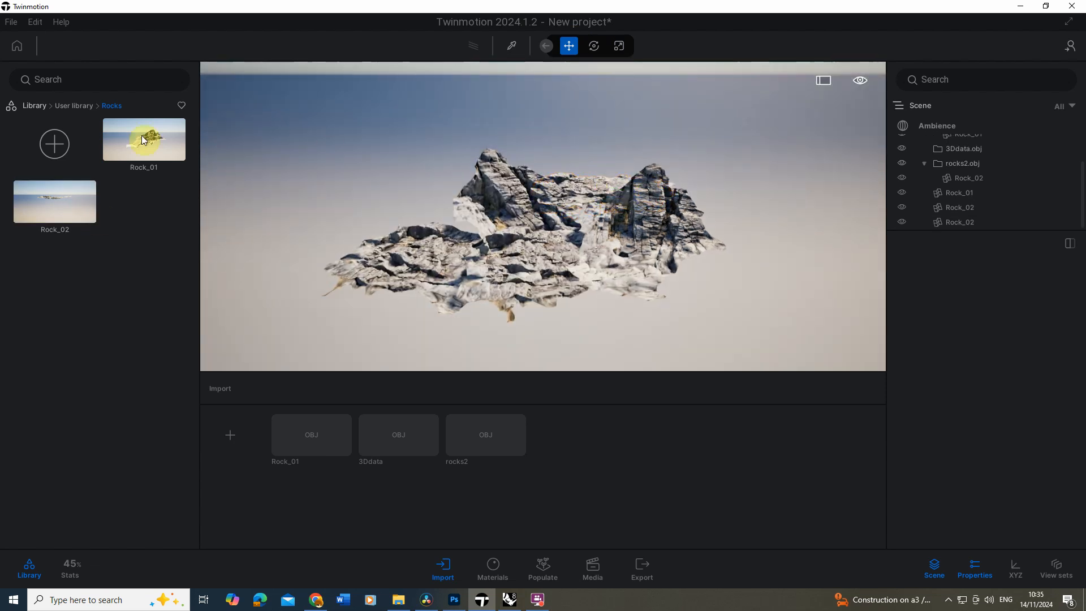
Place another Rock_01 beside the existing peaks and rotate it about -45 degrees.
drag(141, 134, 421, 227)
right_drag(420, 228, 416, 224)
drag(410, 212, 455, 237)
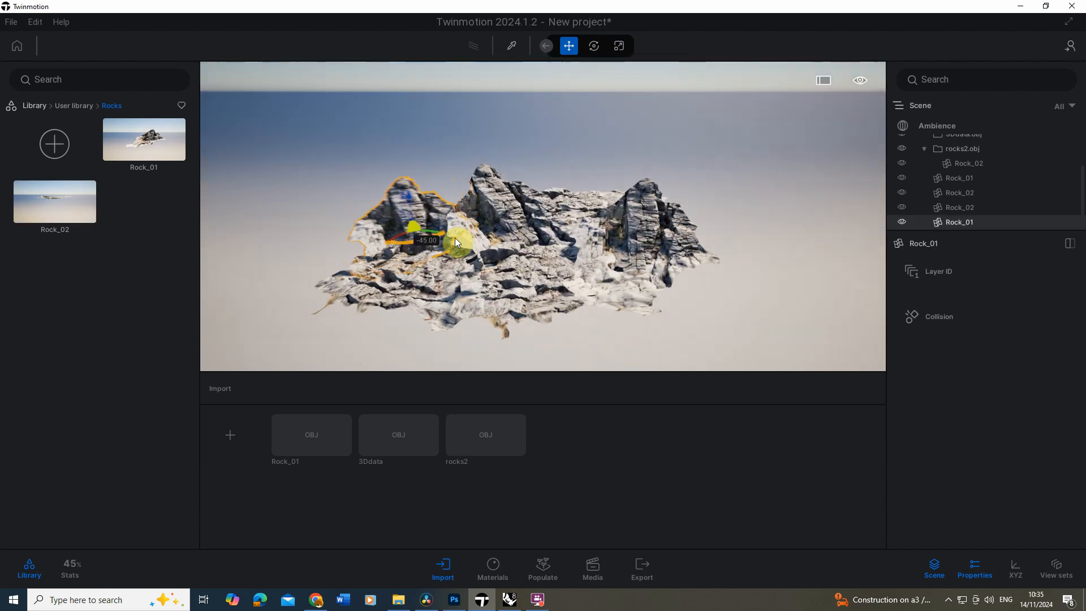
right_drag(373, 177, 374, 175)
Place two Rock_02 copies at opposite ends of the rock group, extending its base, and adjust the nearer one's height.
drag(60, 202, 332, 229)
drag(66, 204, 698, 289)
right_drag(697, 289, 702, 284)
drag(686, 293, 687, 277)
Place a Rock_01 at the back of the group and adjust its position and rotation to form another peak.
drag(133, 139, 560, 196)
drag(560, 157, 646, 146)
click(594, 46)
click(646, 146)
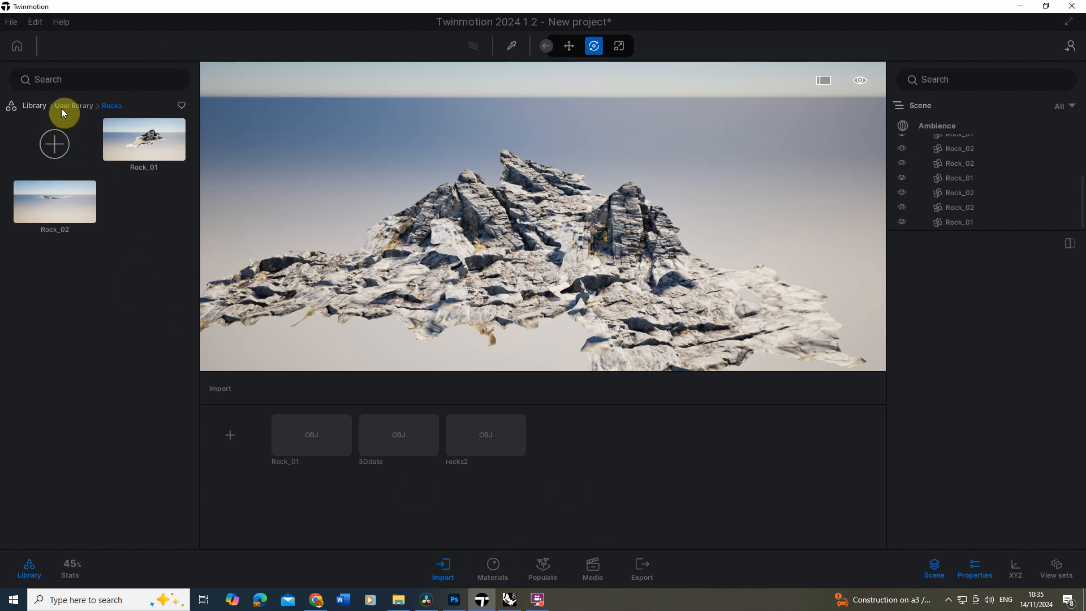
Place a Plane 100m primitive from the library's objects so that it cuts through the rock group.
click(35, 106)
click(56, 456)
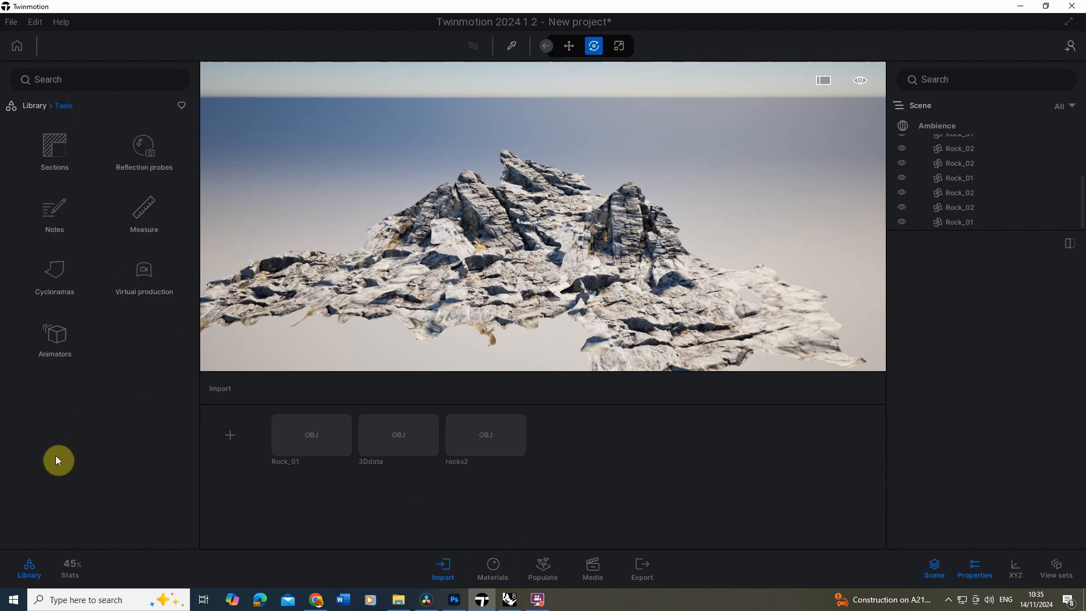
click(38, 104)
click(48, 217)
click(53, 212)
drag(52, 145, 297, 190)
click(533, 286)
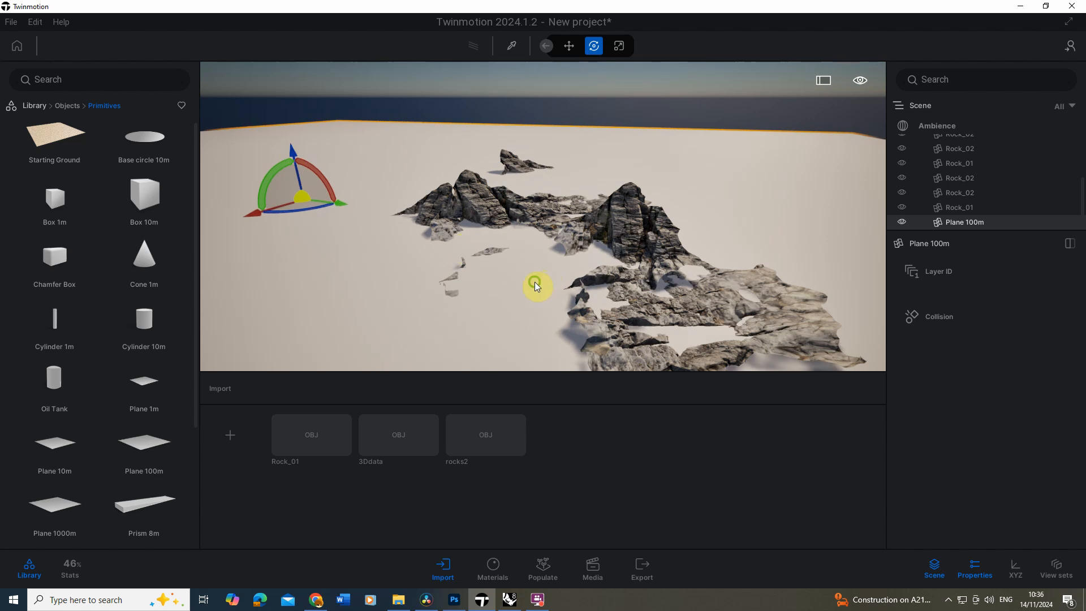
Apply the Lake 01 water material to the 100 m plane and lower the plane slightly around the rocks.
click(493, 569)
click(36, 107)
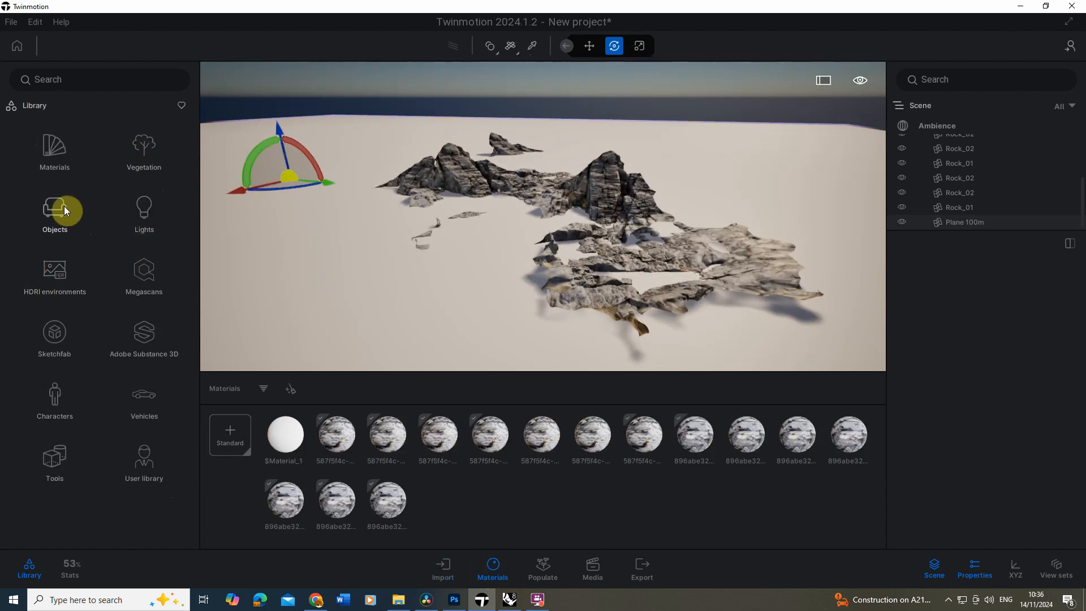
click(55, 148)
scroll(140, 496, down, 5)
click(54, 464)
drag(55, 263, 287, 190)
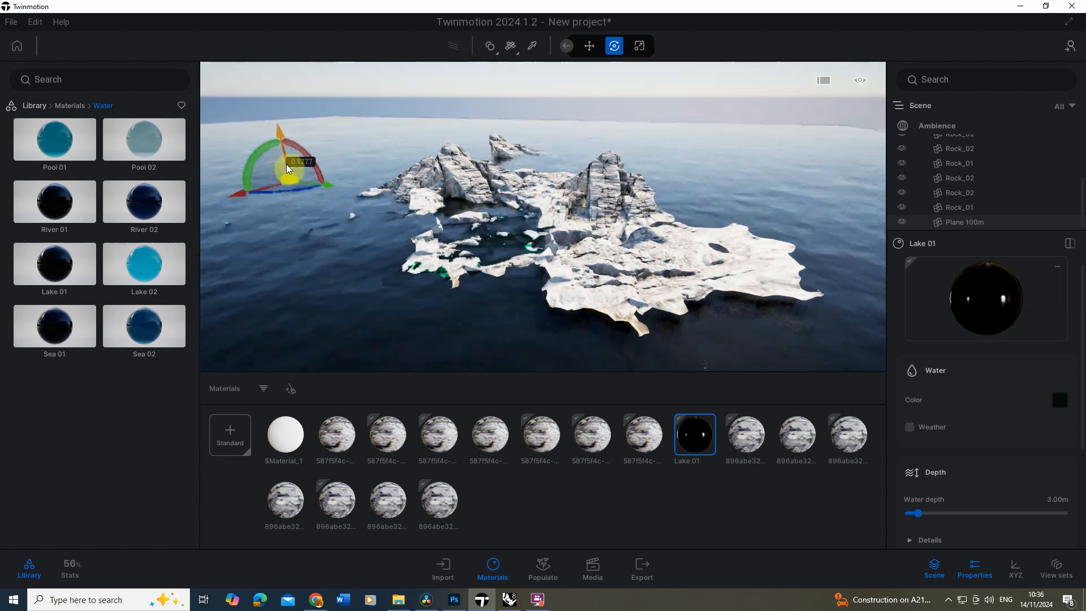
Replace the plane's water material with Lake 02.
click(551, 195)
shift+middle_drag(551, 195, 678, 195)
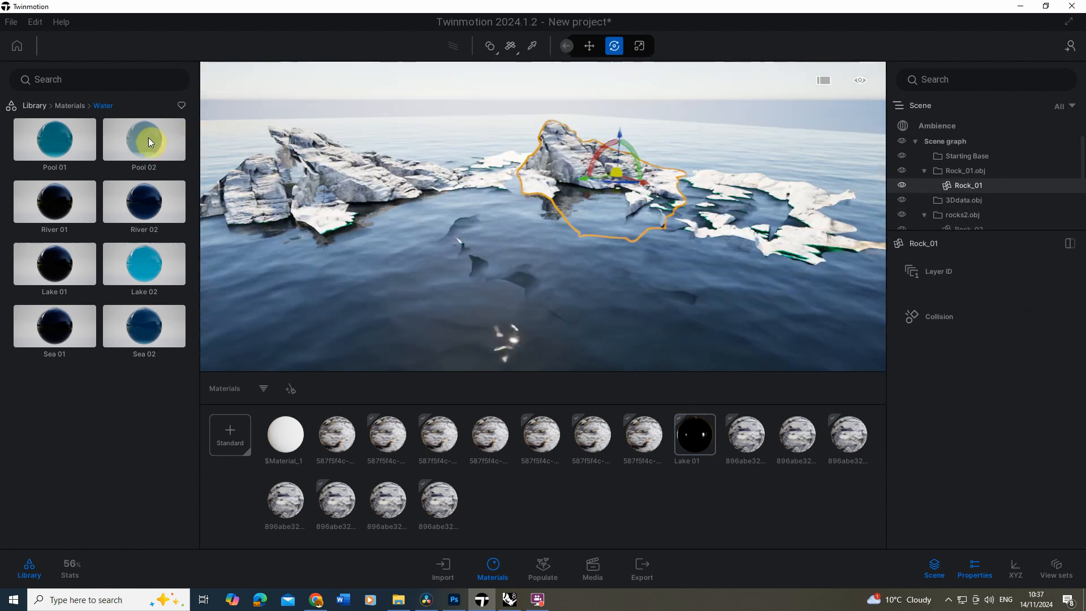
mouse_move(145, 273)
drag(145, 273, 528, 181)
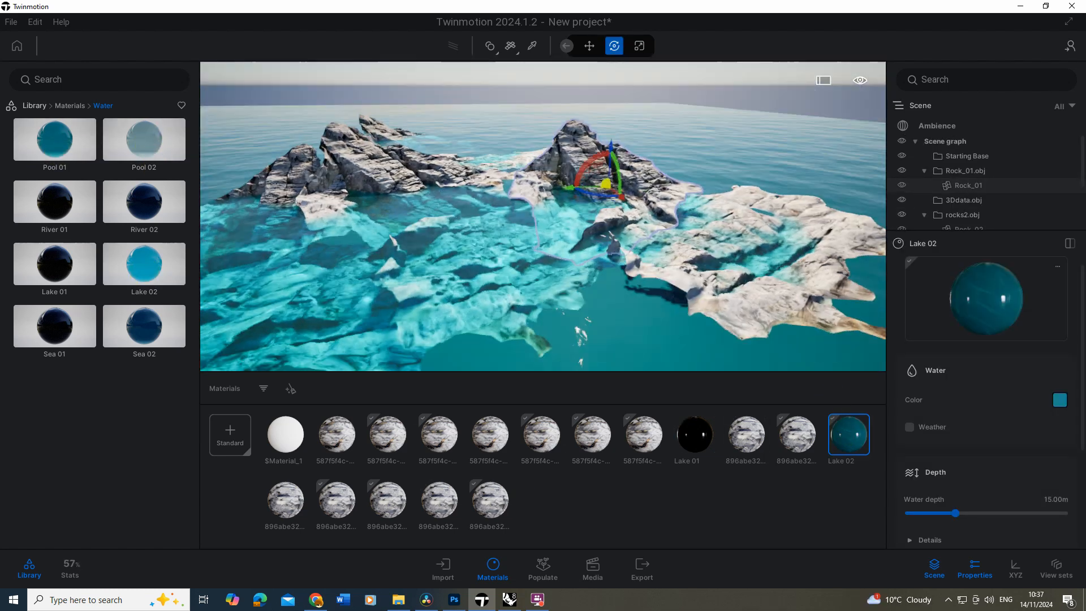